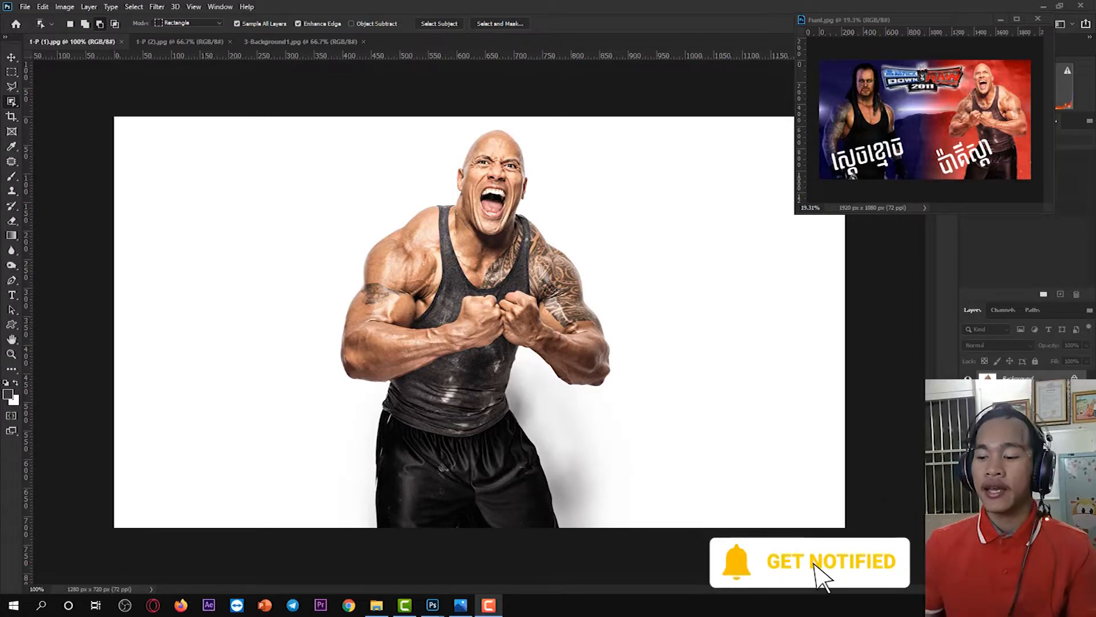
Step: Switch to File Explorer, browse to the 4- Quick Selection Tool > 001 > B folder and open the Fianl image
{"action": "left_click", "coordinate": [376, 605]}
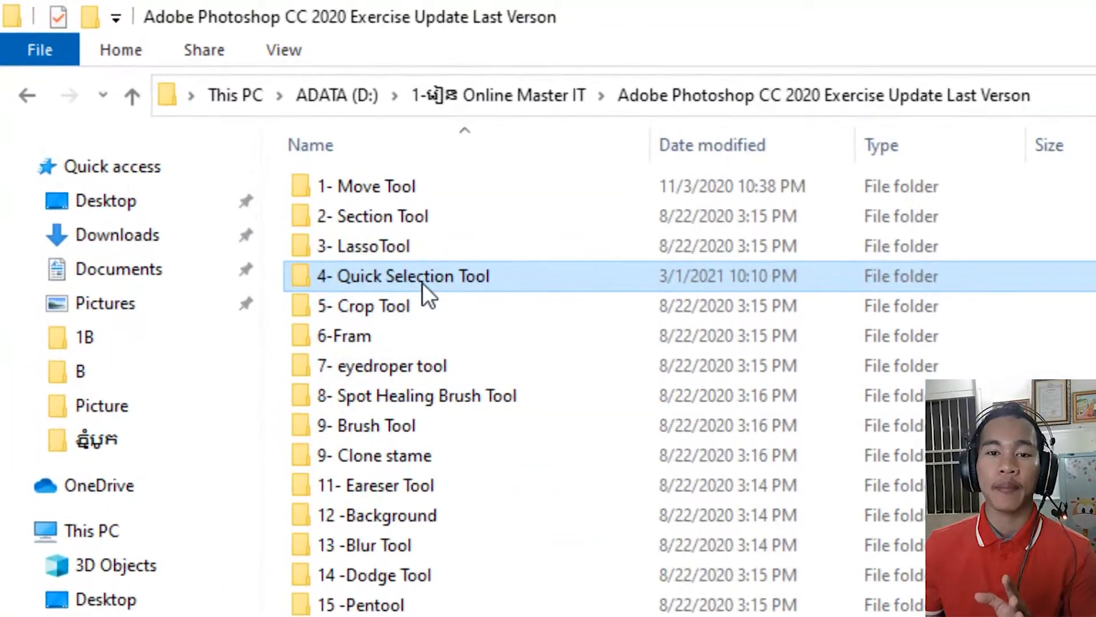
{"action": "double_click", "coordinate": [423, 283]}
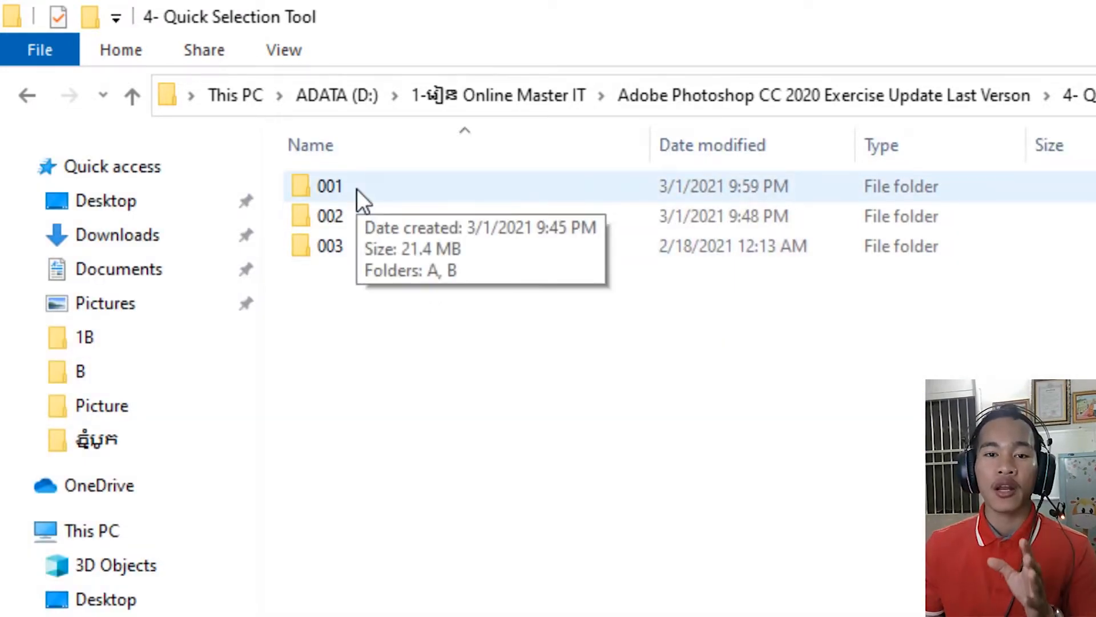
{"action": "double_click", "coordinate": [356, 187]}
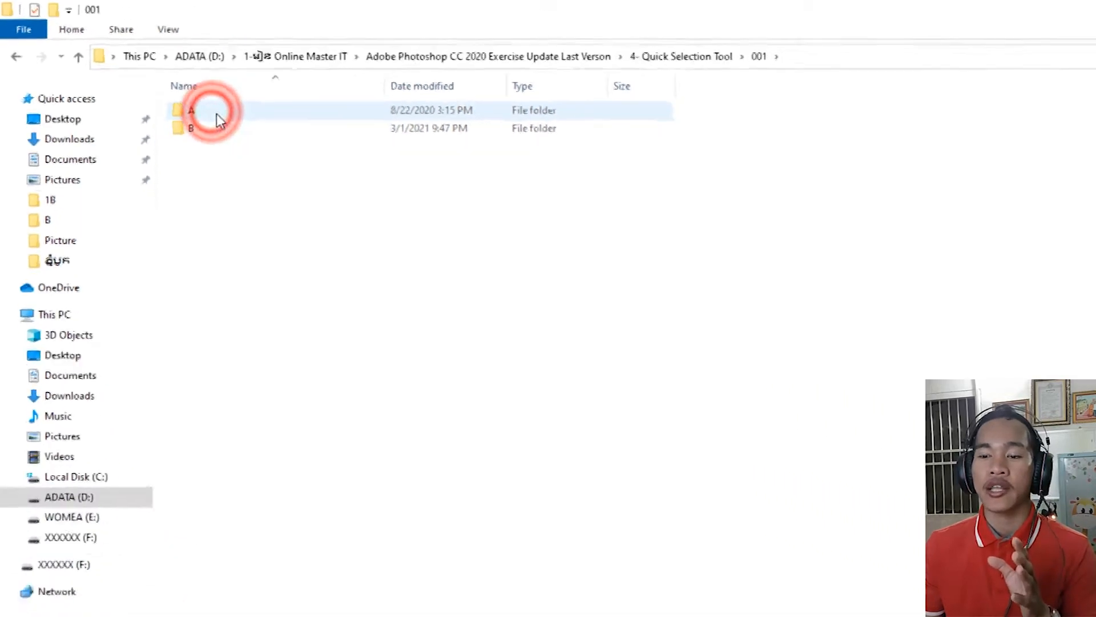
{"action": "double_click", "coordinate": [144, 83]}
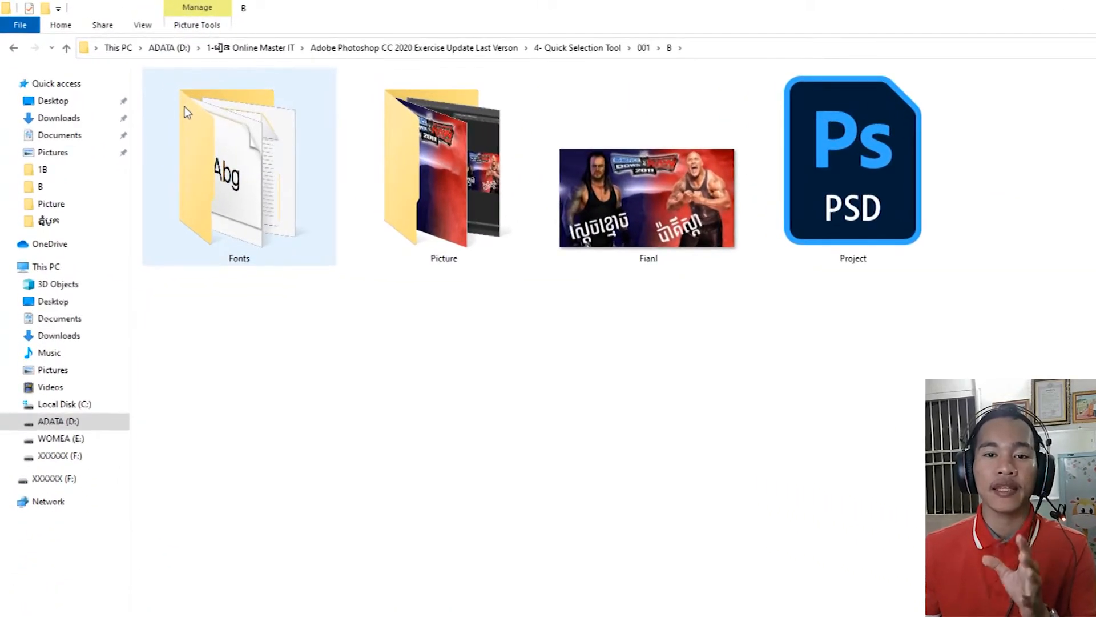
{"action": "key", "text": "Right"}
{"action": "key", "text": "Right"}
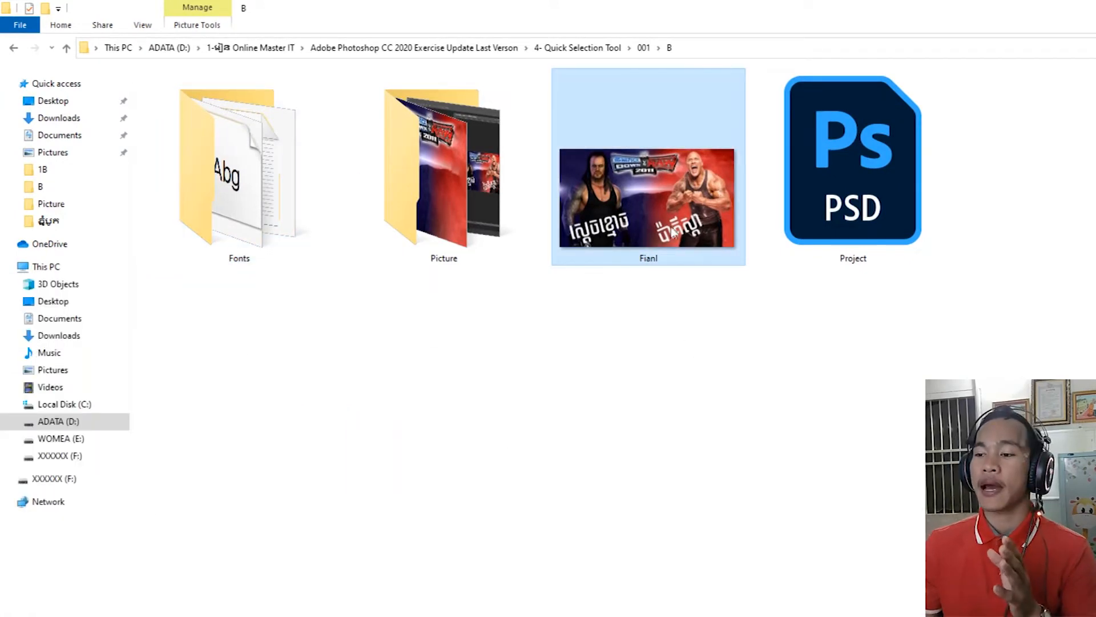
{"action": "double_click", "coordinate": [651, 200]}
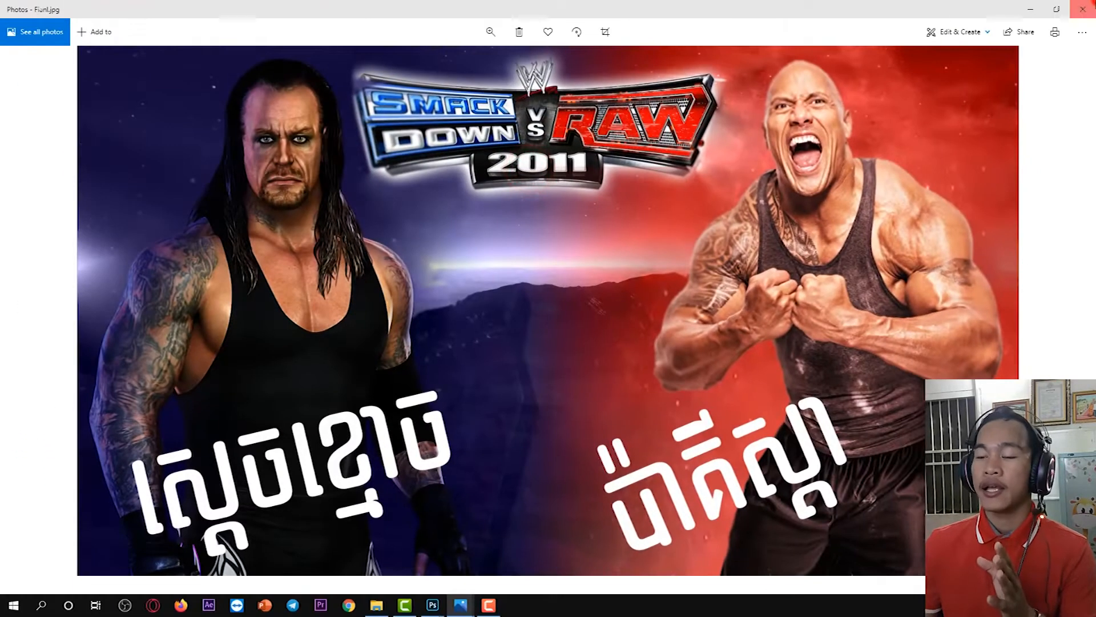
Step: Close the final image and look through the source pictures in the Picture folder, from 1-P (1).jpg to 3-Background1.jpg and back to 1-P (2).jpg
{"action": "left_click", "coordinate": [1094, 2]}
{"action": "double_click", "coordinate": [391, 137]}
{"action": "left_click_drag", "start_coordinate": [197, 135], "coordinate": [150, 73]}
{"action": "double_click", "coordinate": [136, 94]}
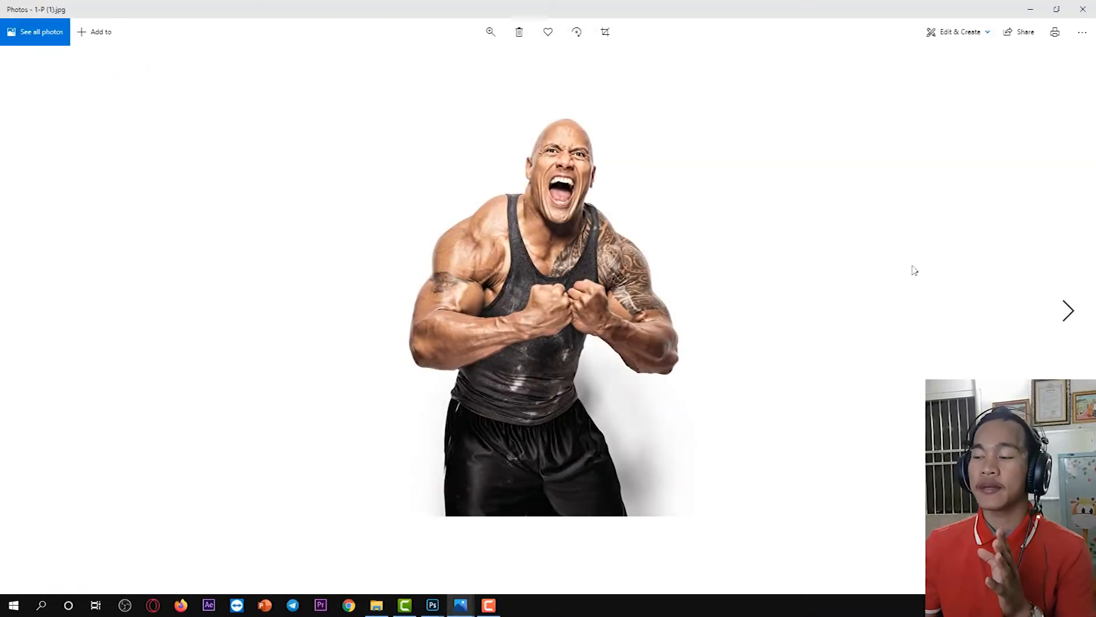
{"action": "left_click", "coordinate": [1076, 311]}
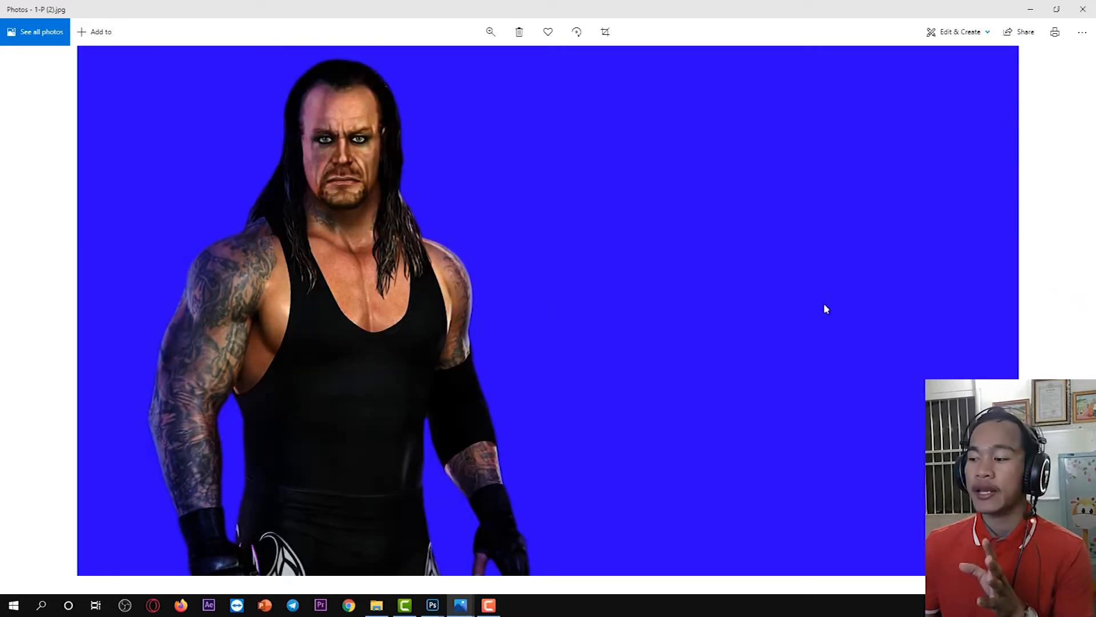
{"action": "left_click", "coordinate": [1067, 311]}
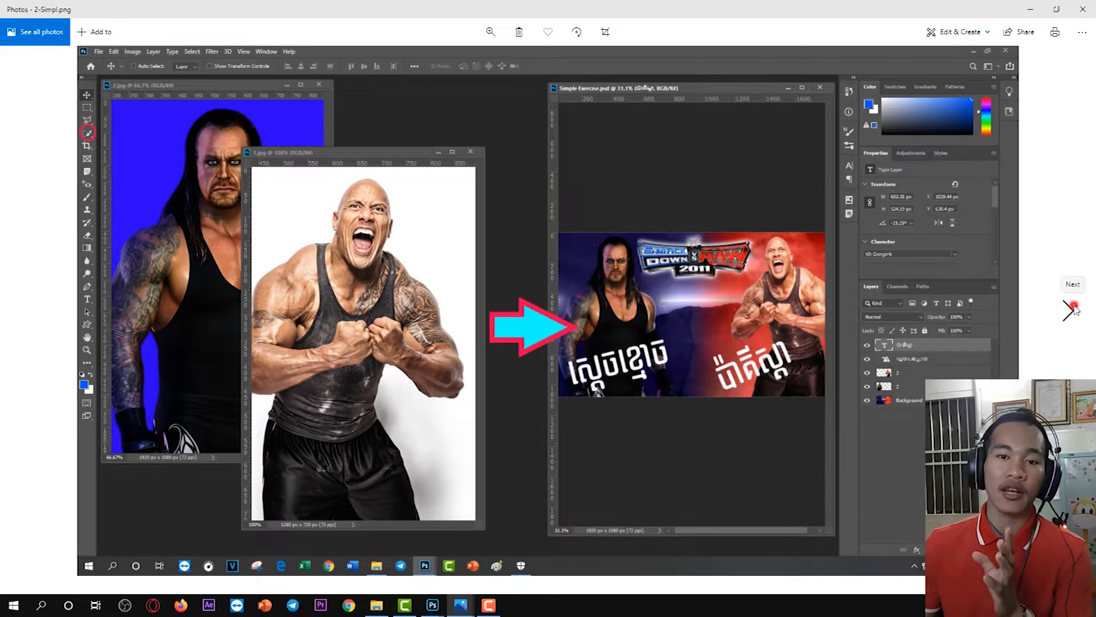
{"action": "left_click", "coordinate": [1072, 308]}
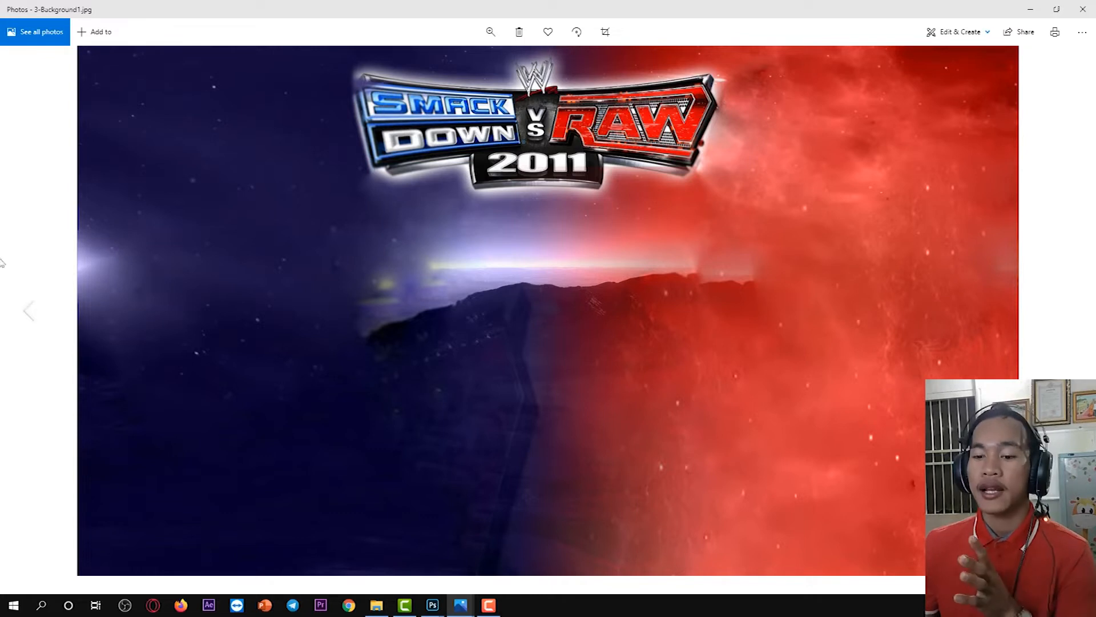
{"action": "left_click", "coordinate": [22, 313]}
{"action": "left_click", "coordinate": [20, 312]}
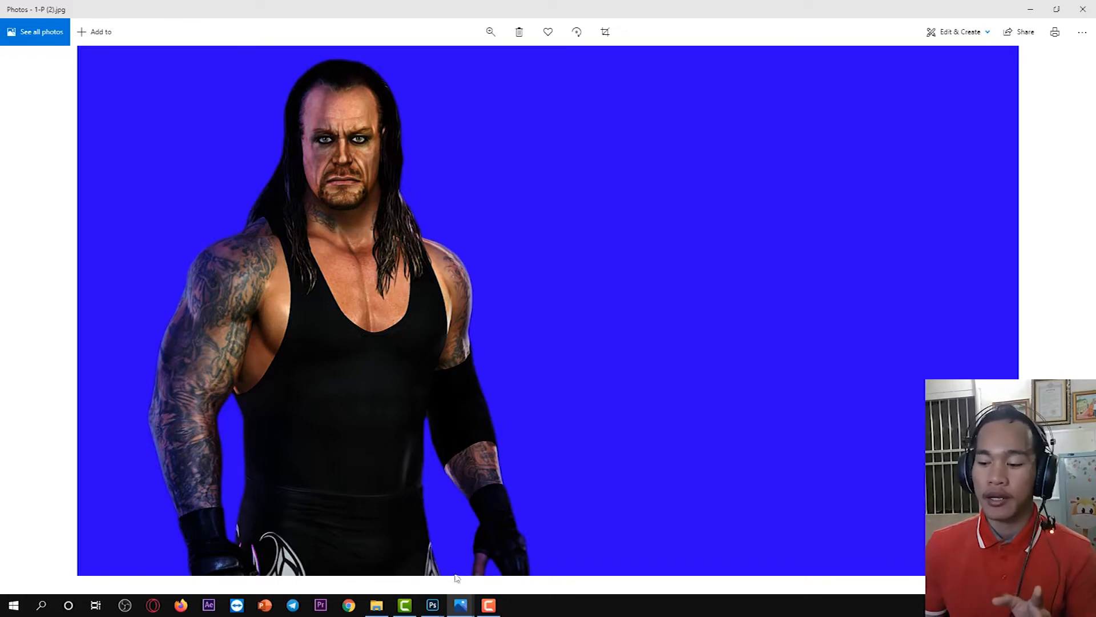
Step: Switch to Photoshop and review the open 3-Background1.jpg, 1-P (1).jpg and 1-P (2).jpg documents, ending on 1-P (1).jpg
{"action": "left_click", "coordinate": [432, 605]}
{"action": "left_click", "coordinate": [280, 41]}
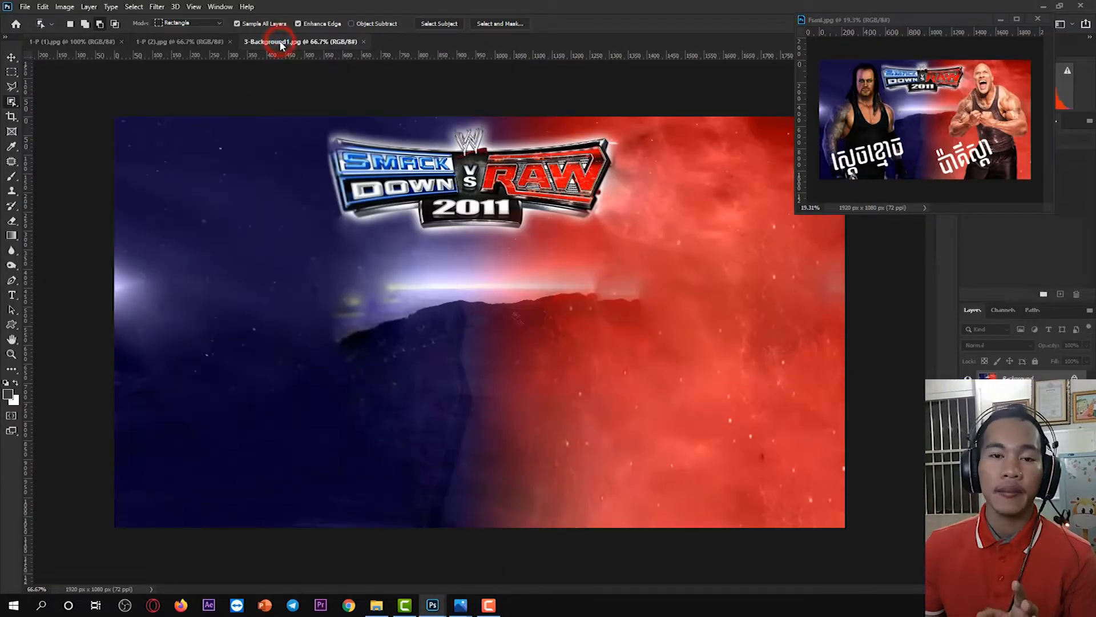
{"action": "left_click", "coordinate": [91, 42]}
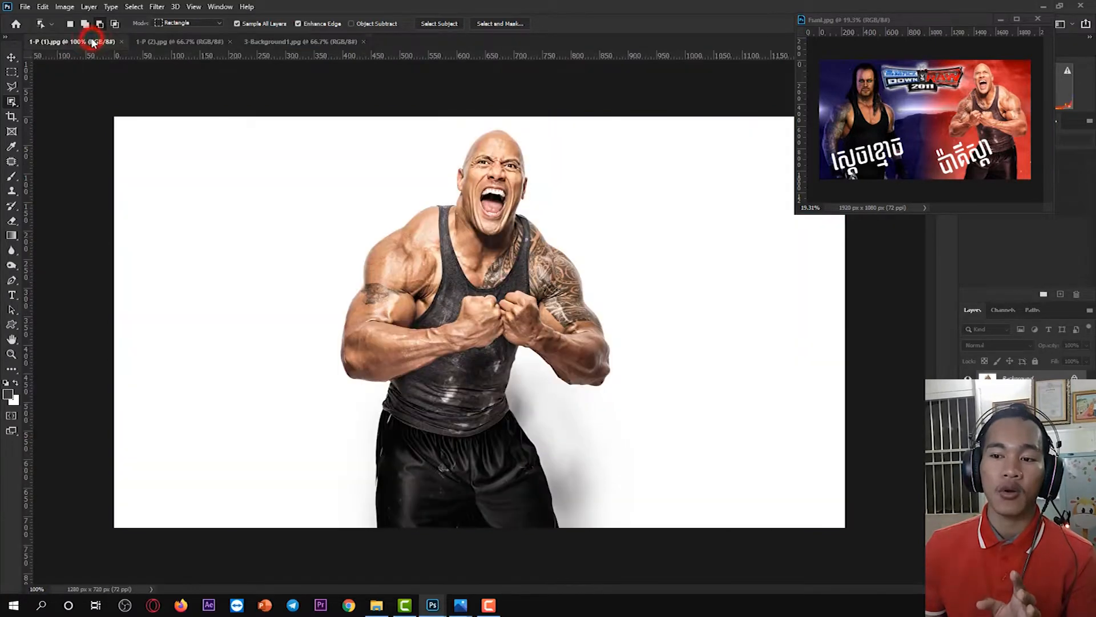
{"action": "left_click", "coordinate": [184, 42]}
{"action": "left_click", "coordinate": [73, 41]}
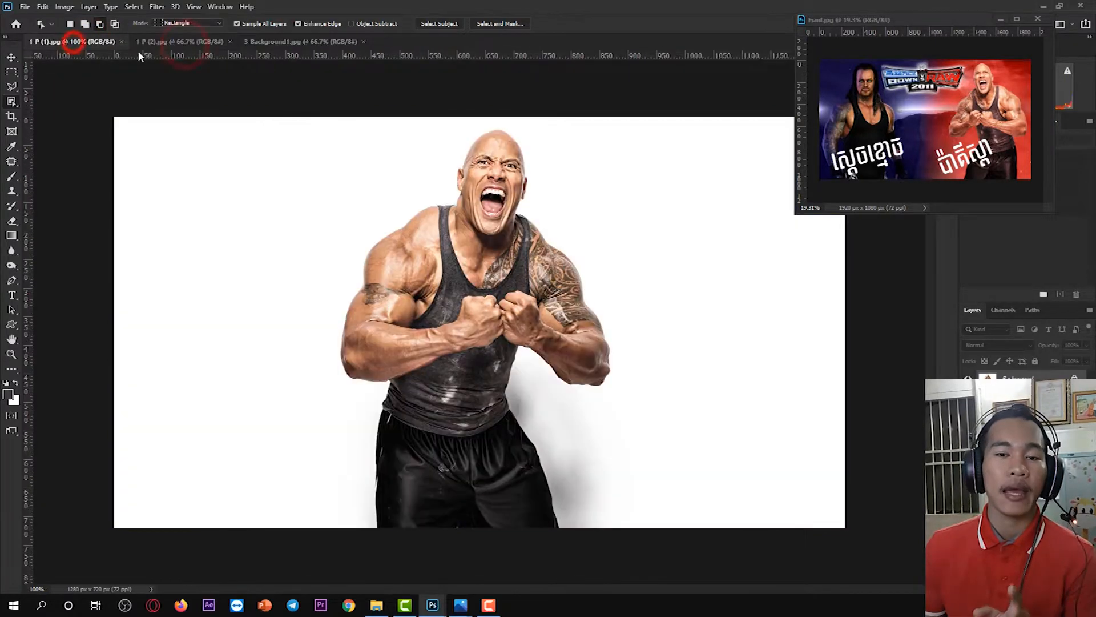
Step: Shift the floating Fianl.jpg reference window slightly and choose the Quick Selection Tool
{"action": "right_click", "coordinate": [12, 102]}
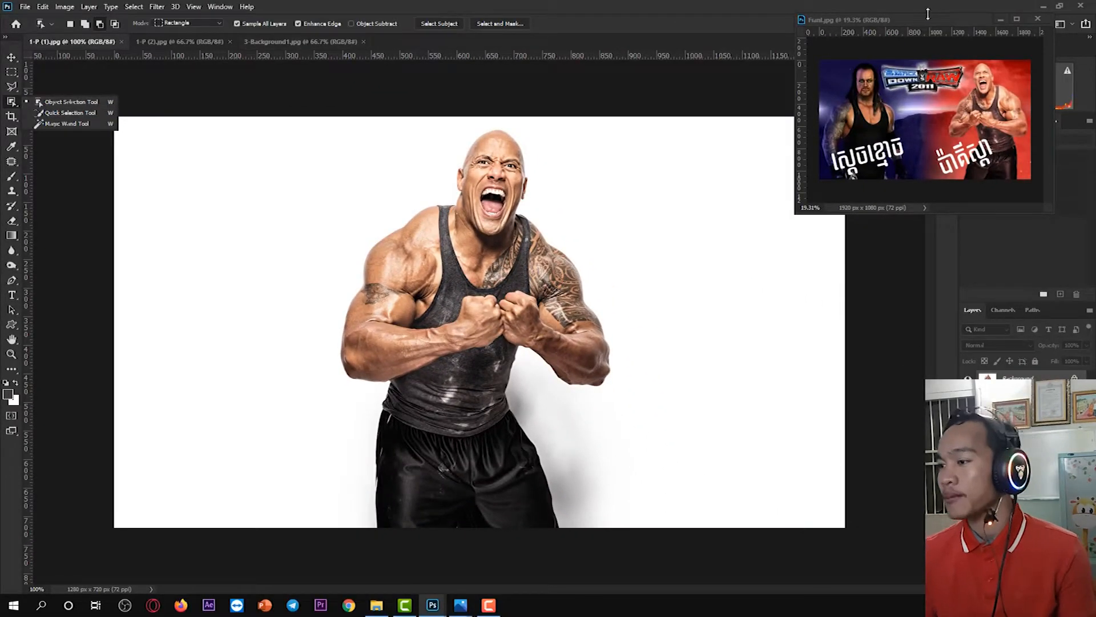
{"action": "mouse_move", "coordinate": [951, 23]}
{"action": "left_mouse_down"}
{"action": "mouse_move", "coordinate": [915, 28]}
{"action": "mouse_move", "coordinate": [936, 24]}
{"action": "left_mouse_up"}
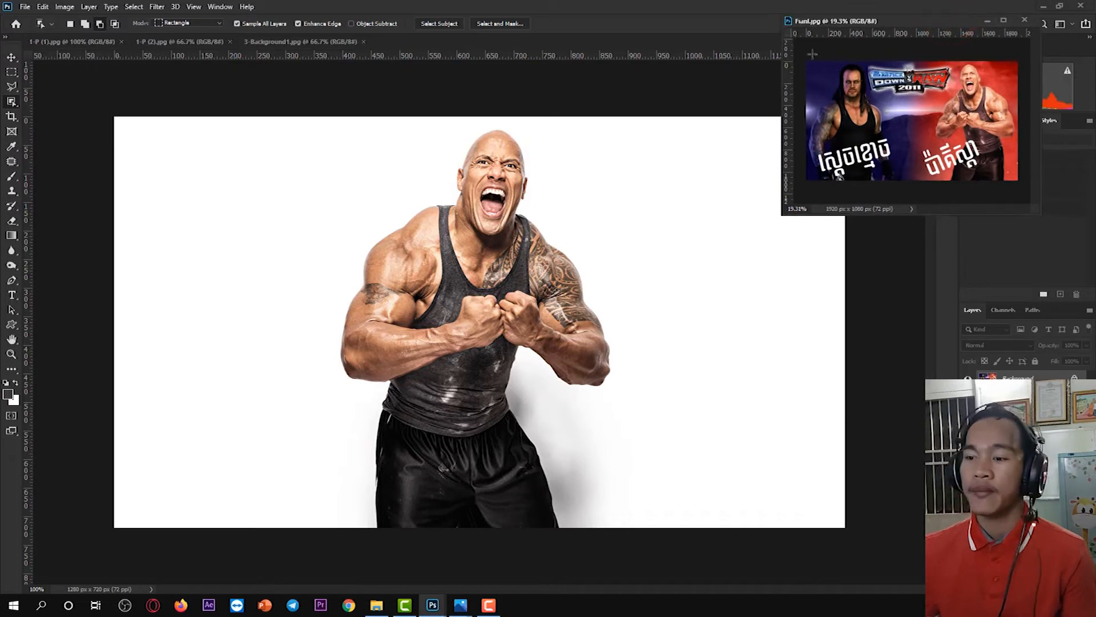
{"action": "right_click", "coordinate": [12, 102]}
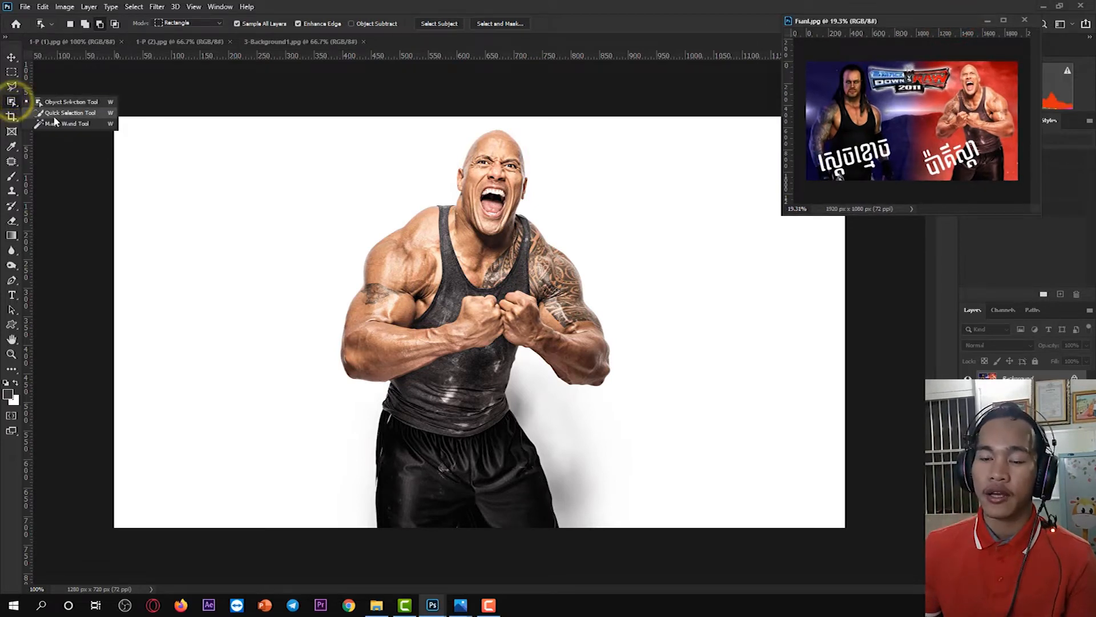
{"action": "left_click", "coordinate": [54, 113]}
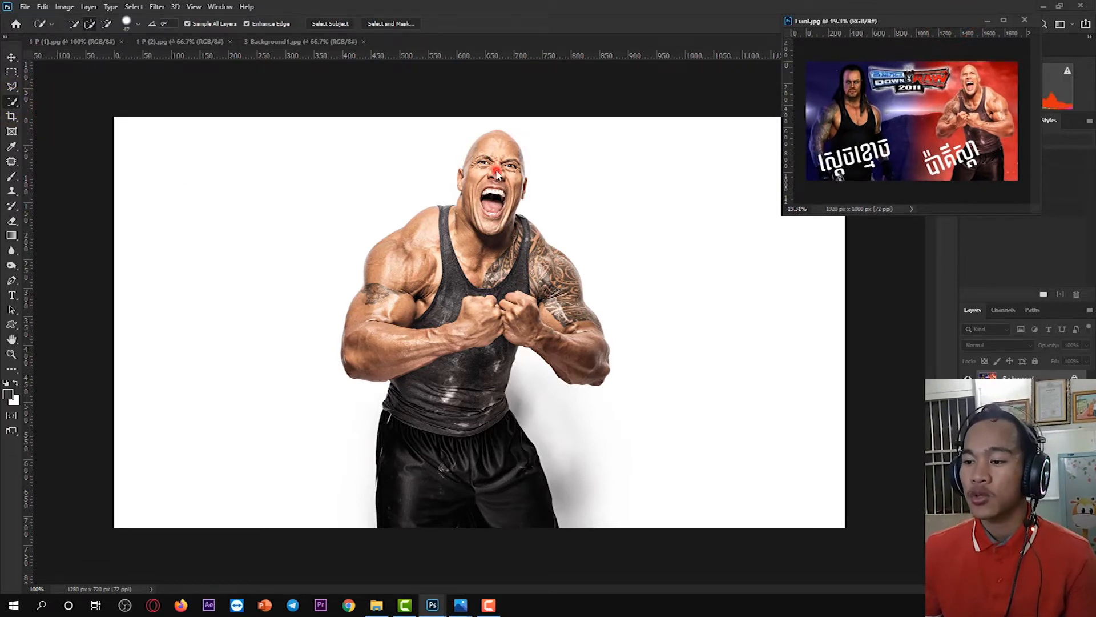
Step: Select the wrestler in 1-P (1).jpg with the Quick Selection Tool, covering his face, arms, torso and trousers
{"action": "left_click_drag", "start_coordinate": [496, 175], "coordinate": [495, 164]}
{"action": "scroll", "coordinate": [481, 257], "scroll_direction": "up", "scroll_amount": 4}
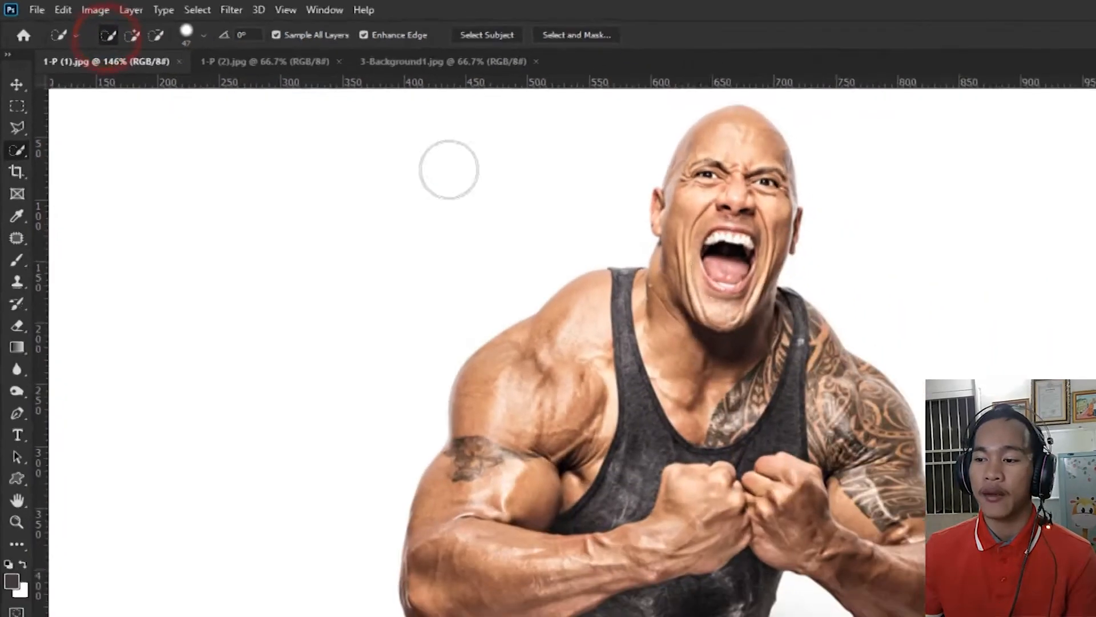
{"action": "left_click_drag", "start_coordinate": [741, 185], "coordinate": [685, 337]}
{"action": "mouse_move", "coordinate": [627, 307]}
{"action": "left_mouse_down"}
{"action": "mouse_move", "coordinate": [562, 400]}
{"action": "mouse_move", "coordinate": [489, 384]}
{"action": "mouse_move", "coordinate": [453, 458]}
{"action": "mouse_move", "coordinate": [447, 521]}
{"action": "mouse_move", "coordinate": [600, 531]}
{"action": "mouse_move", "coordinate": [594, 523]}
{"action": "mouse_move", "coordinate": [605, 571]}
{"action": "left_mouse_up"}
{"action": "mouse_move", "coordinate": [657, 479]}
{"action": "left_mouse_down"}
{"action": "mouse_move", "coordinate": [771, 428]}
{"action": "mouse_move", "coordinate": [809, 457]}
{"action": "mouse_move", "coordinate": [829, 503]}
{"action": "mouse_move", "coordinate": [811, 419]}
{"action": "mouse_move", "coordinate": [773, 374]}
{"action": "left_mouse_up"}
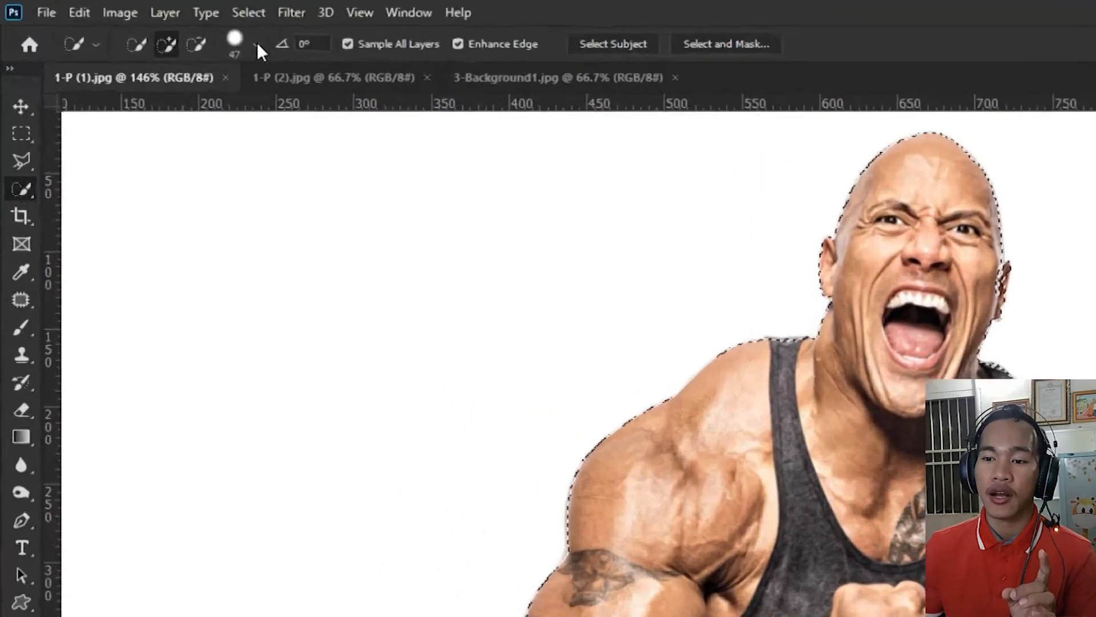
Step: Reduce the Quick Selection brush size to 25 px in the brush settings and resize it directly on the canvas to 37 px
{"action": "left_click", "coordinate": [186, 32]}
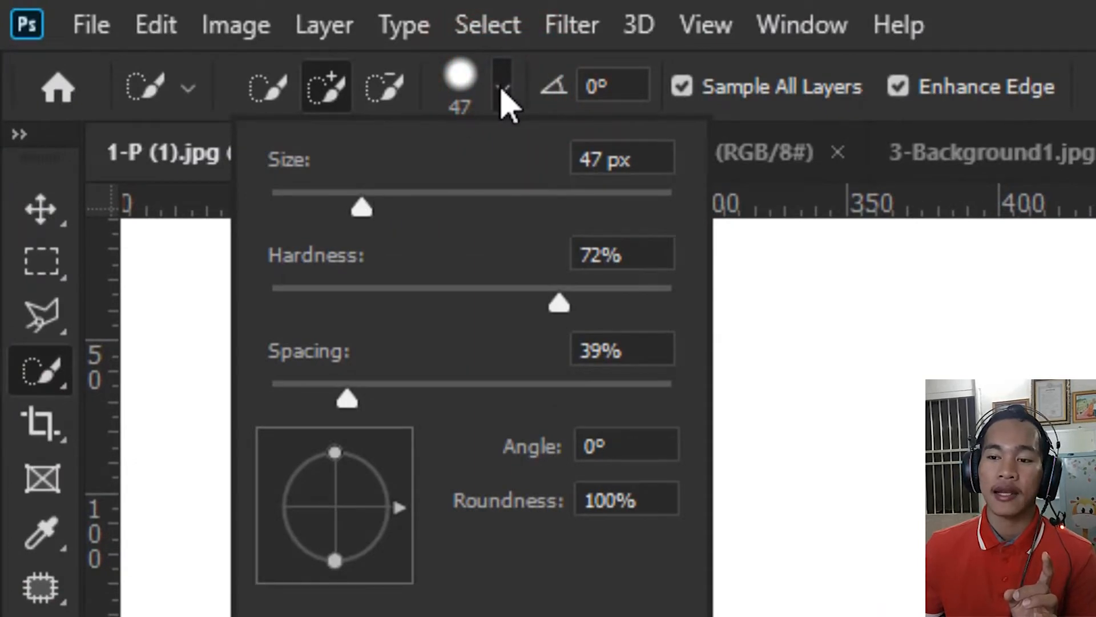
{"action": "left_click_drag", "start_coordinate": [363, 200], "coordinate": [335, 201]}
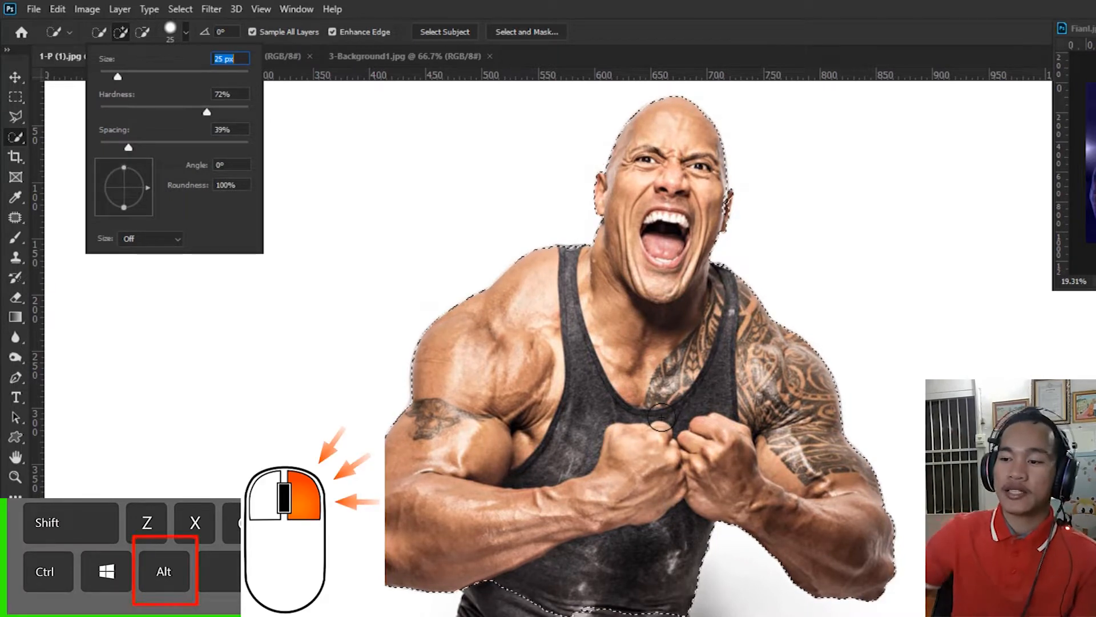
{"action": "mouse_move", "coordinate": [726, 444]}
{"action": "left_mouse_down"}
{"action": "mouse_move", "coordinate": [685, 445]}
{"action": "mouse_move", "coordinate": [813, 441]}
{"action": "mouse_move", "coordinate": [715, 457]}
{"action": "mouse_move", "coordinate": [889, 453]}
{"action": "mouse_move", "coordinate": [678, 461]}
{"action": "left_mouse_up"}
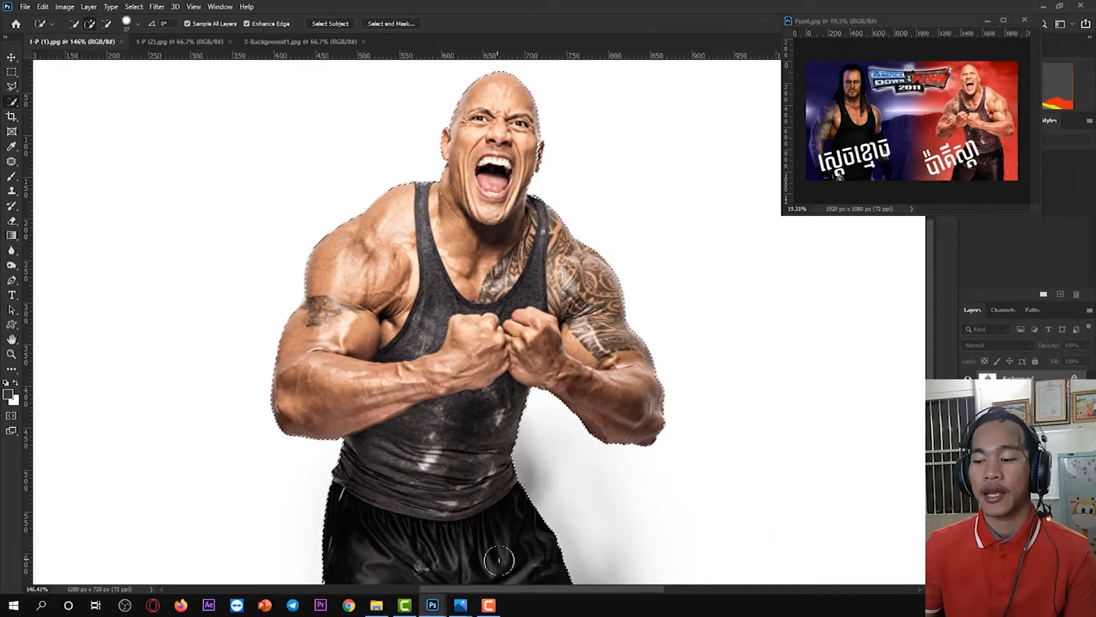
Step: Inspect the selection outline closely around the wrestler's arms, fists, waist and head
{"action": "scroll", "coordinate": [548, 425], "scroll_direction": "up", "scroll_amount": 3}
{"action": "scroll", "coordinate": [574, 371], "scroll_direction": "up", "scroll_amount": 5}
{"action": "scroll", "coordinate": [594, 420], "scroll_direction": "down", "scroll_amount": 6}
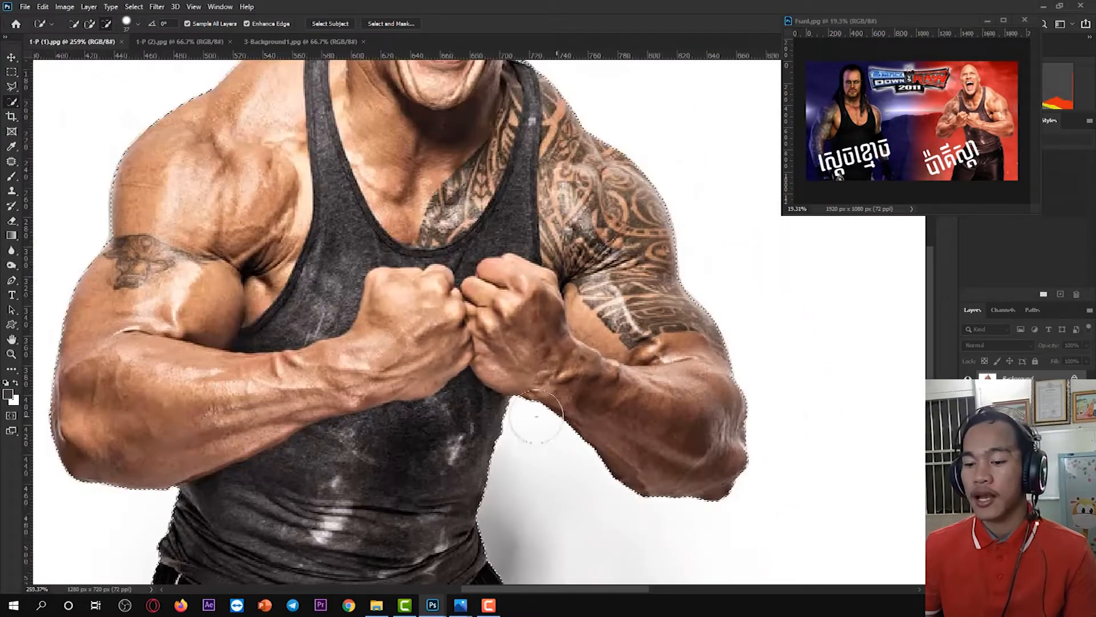
{"action": "scroll", "coordinate": [239, 454], "scroll_direction": "up", "scroll_amount": 3}
{"action": "scroll", "coordinate": [217, 460], "scroll_direction": "down", "scroll_amount": 6}
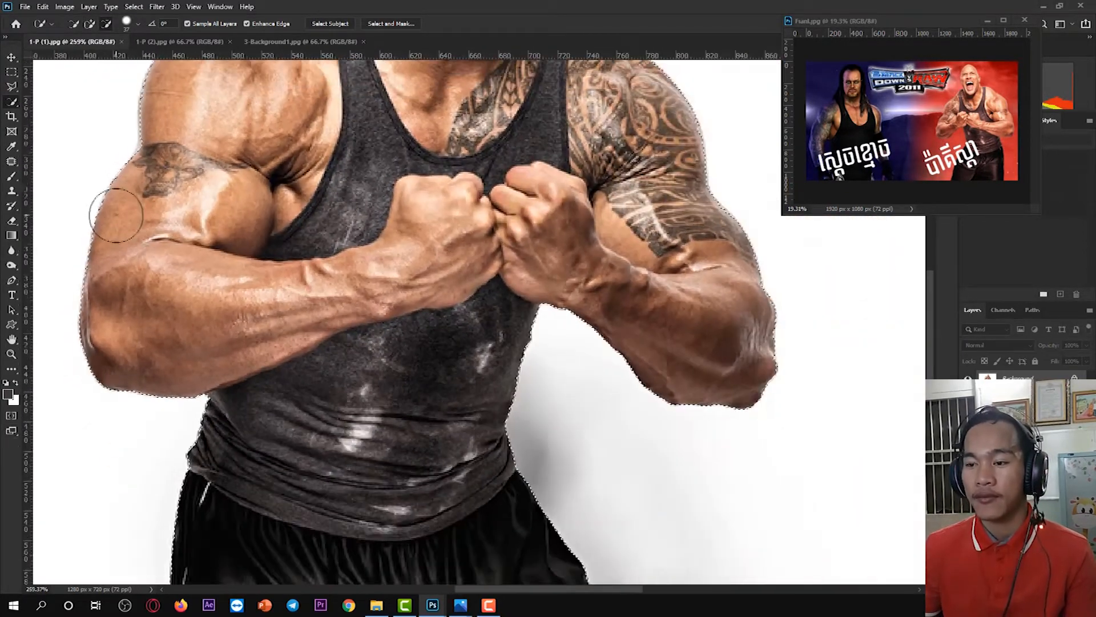
{"action": "scroll", "coordinate": [560, 171], "scroll_direction": "up", "scroll_amount": 6}
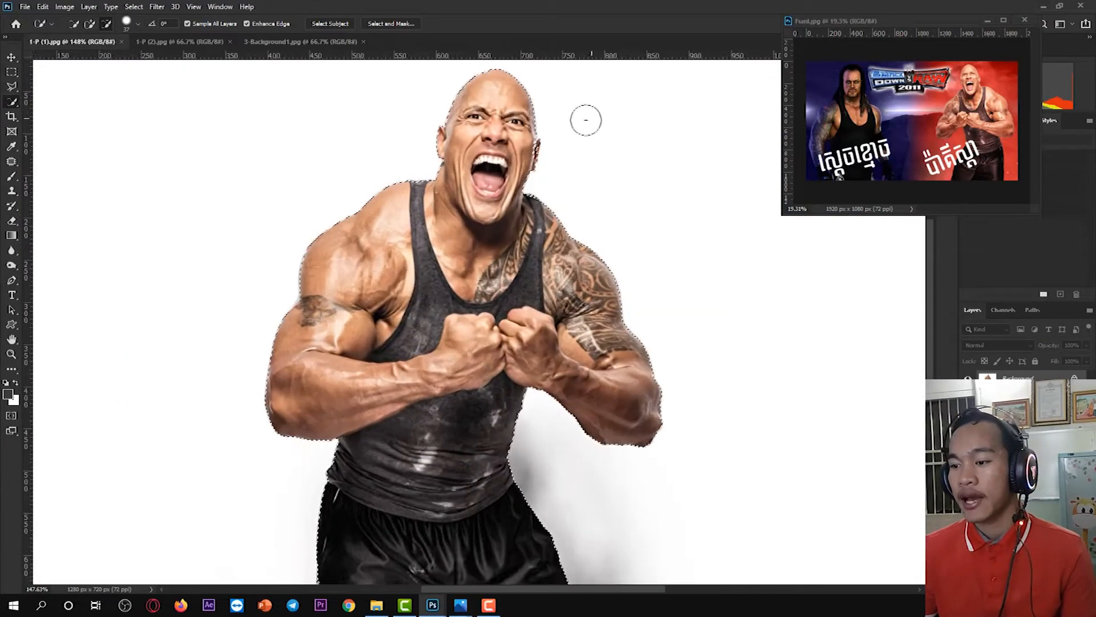
{"action": "scroll", "coordinate": [557, 164], "scroll_direction": "up", "scroll_amount": 2}
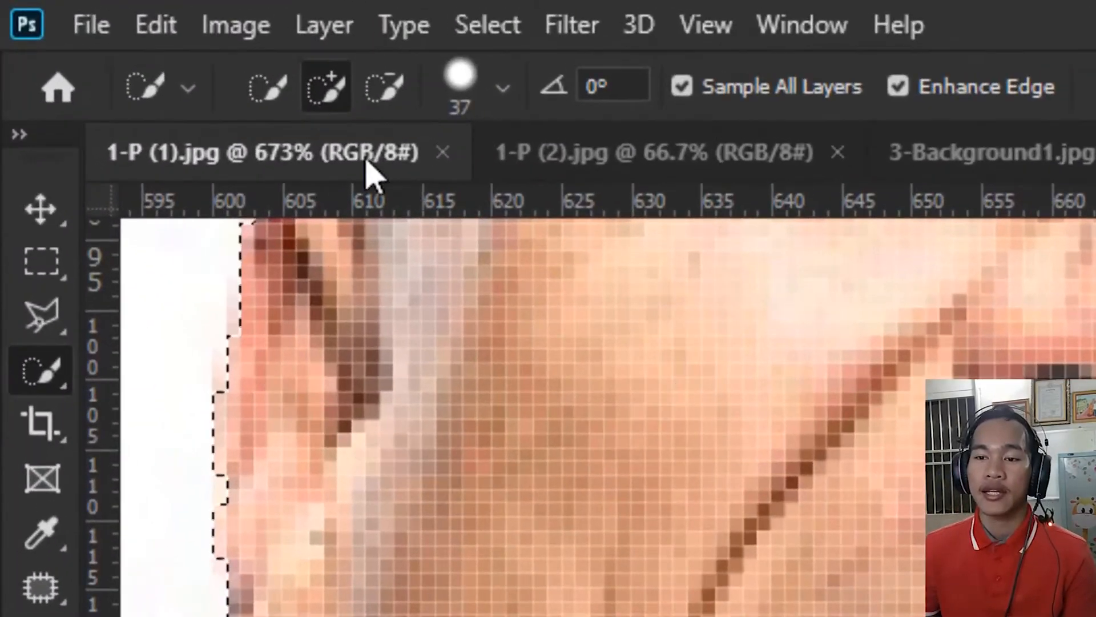
{"action": "left_click", "coordinate": [276, 73]}
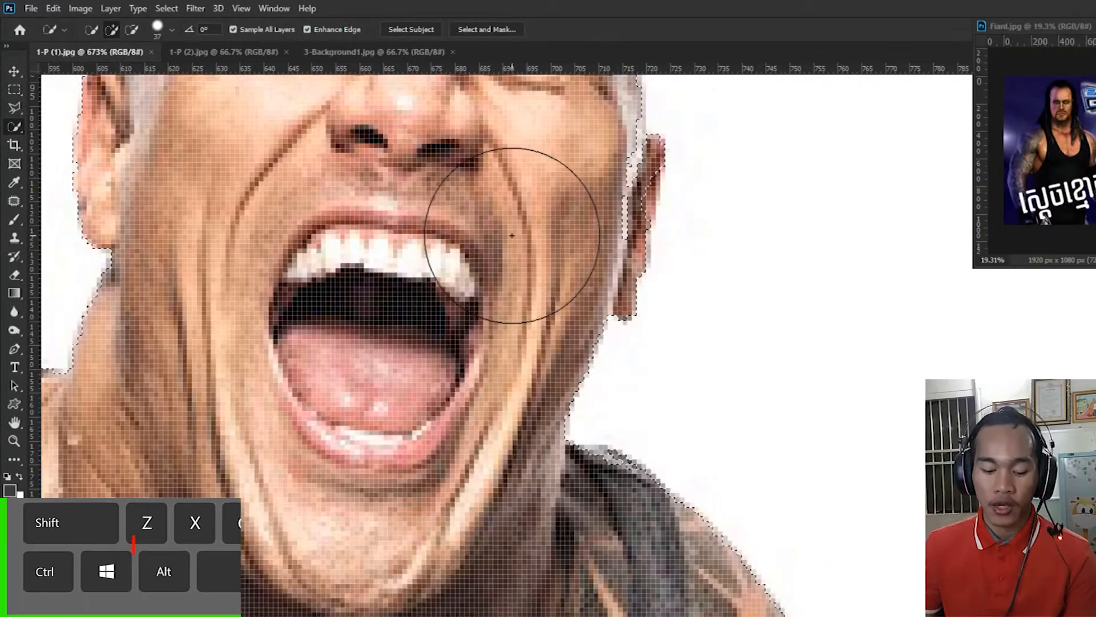
Step: Shrink the selection brush to 5 px and refine the selection edge around the wrestler's ears
{"action": "key", "text": "alt"}
{"action": "mouse_move", "coordinate": [522, 223]}
{"action": "left_mouse_down"}
{"action": "mouse_move", "coordinate": [457, 224]}
{"action": "mouse_move", "coordinate": [474, 222]}
{"action": "left_mouse_up"}
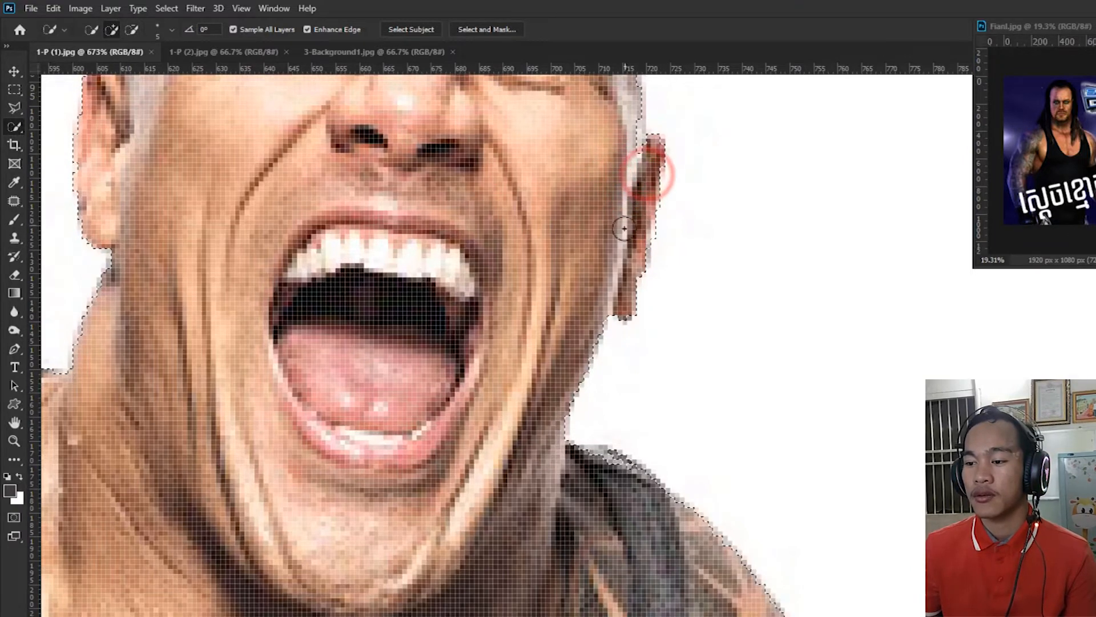
{"action": "left_click_drag", "start_coordinate": [225, 240], "coordinate": [607, 367]}
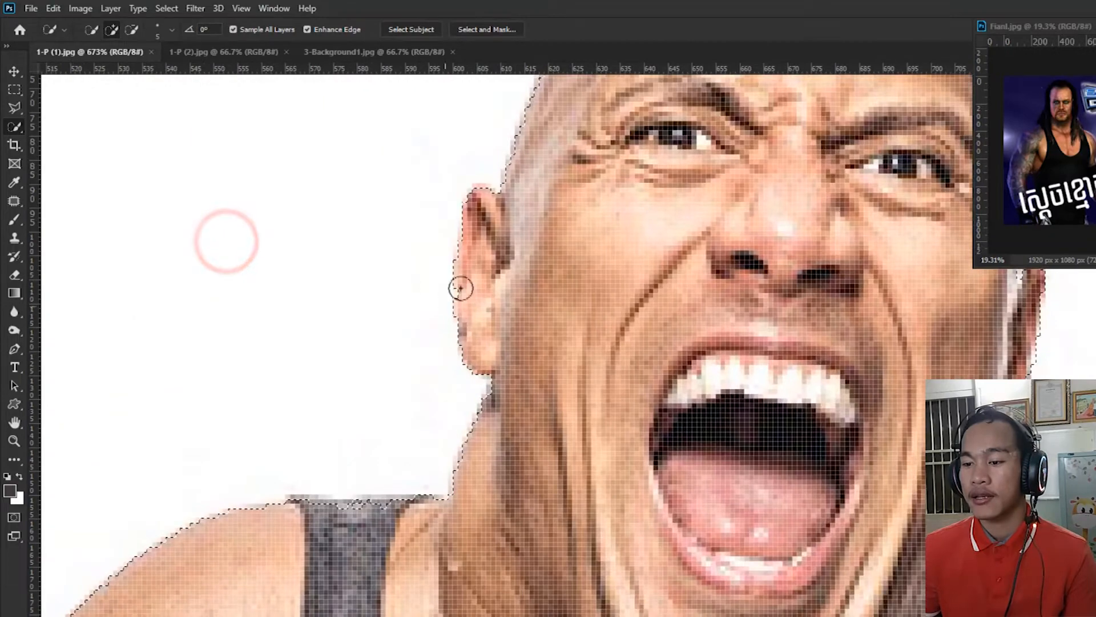
{"action": "scroll", "coordinate": [486, 281], "scroll_direction": "down", "scroll_amount": 10}
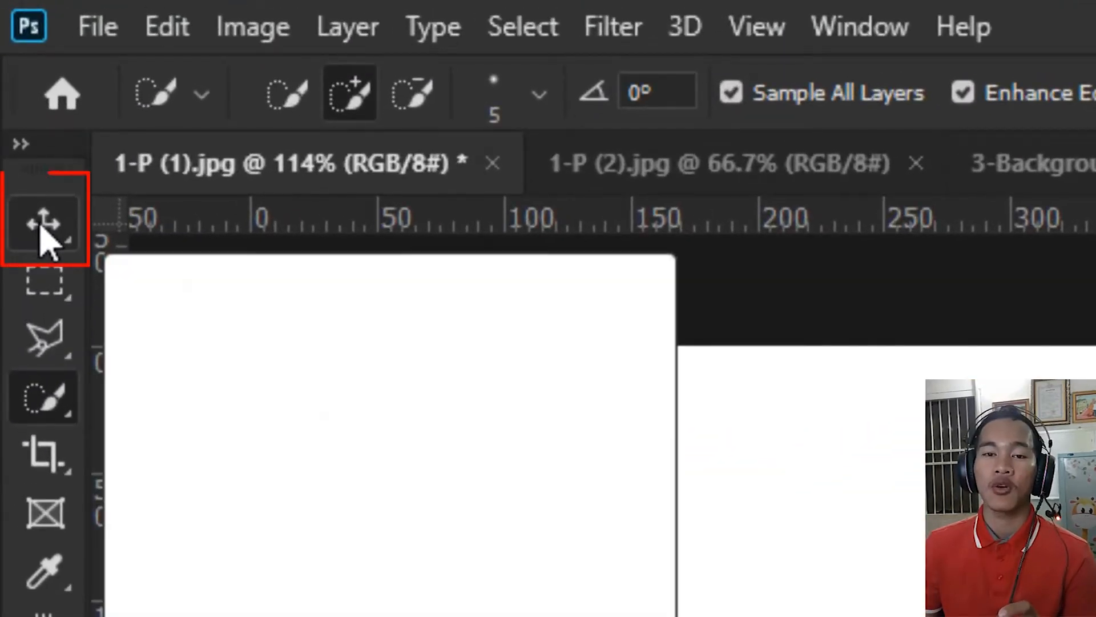
Step: Transfer the selected wrestler from 1-P (1).jpg into 3-Background1.jpg with the Move Tool
{"action": "left_click", "coordinate": [19, 99]}
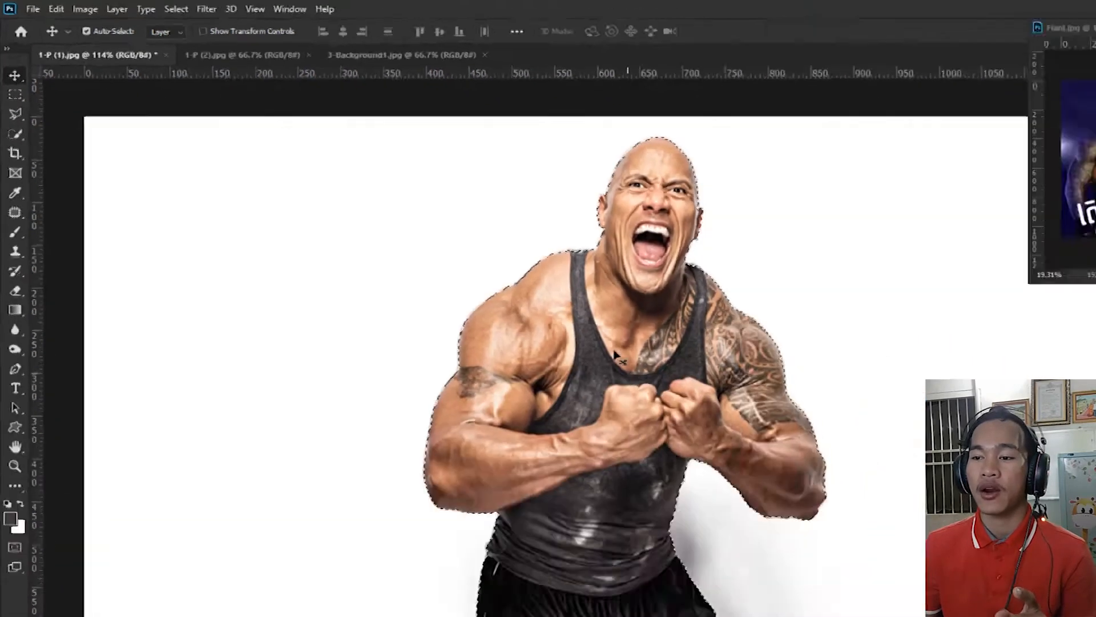
{"action": "left_click", "coordinate": [1056, 163]}
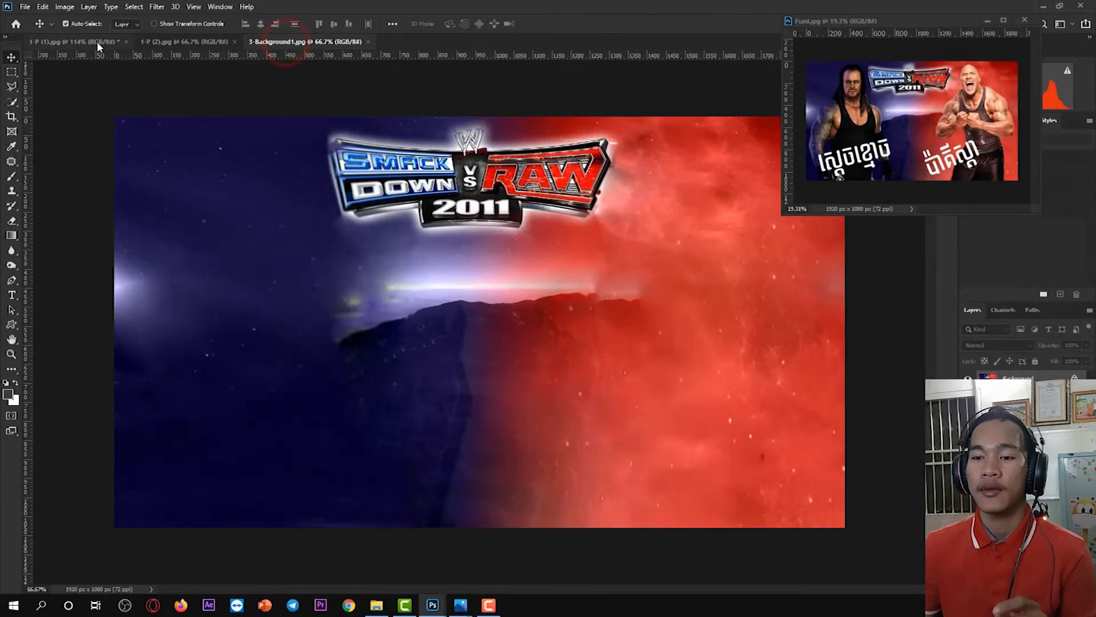
{"action": "left_click", "coordinate": [97, 41]}
{"action": "left_click_drag", "start_coordinate": [489, 298], "coordinate": [254, 384]}
Step: Scale the wrestler layer to 154.73% with Free Transform so it fills the canvas height at the left edge of the blue half
{"action": "key", "text": "ctrl+t"}
{"action": "left_click_drag", "start_coordinate": [242, 262], "coordinate": [239, 116]}
{"action": "left_click_drag", "start_coordinate": [245, 188], "coordinate": [260, 188]}
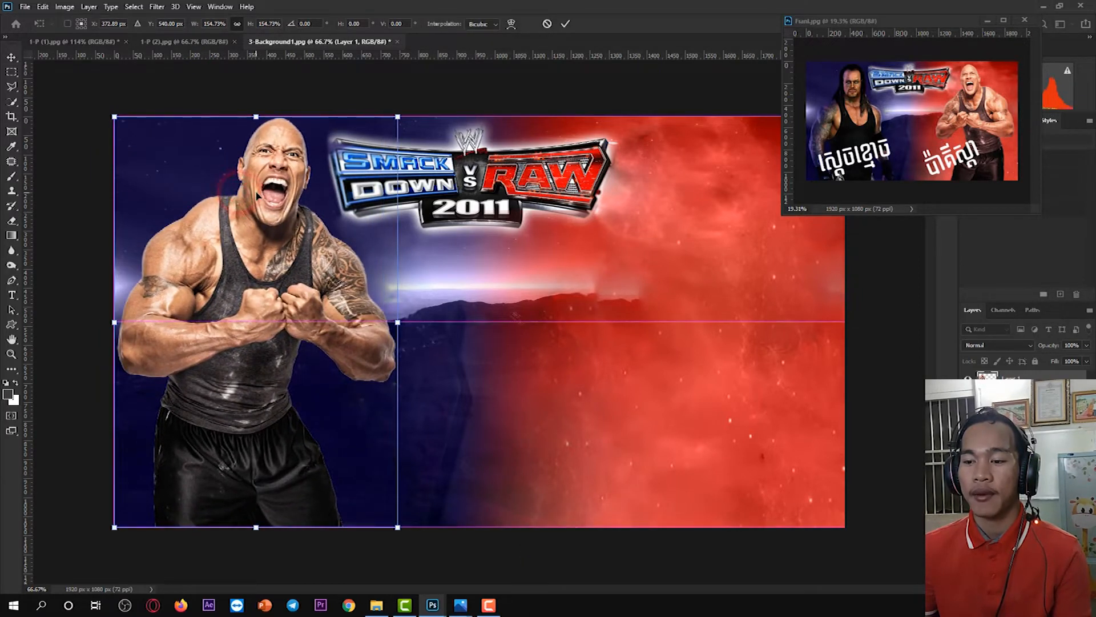
{"action": "left_click", "coordinate": [567, 24]}
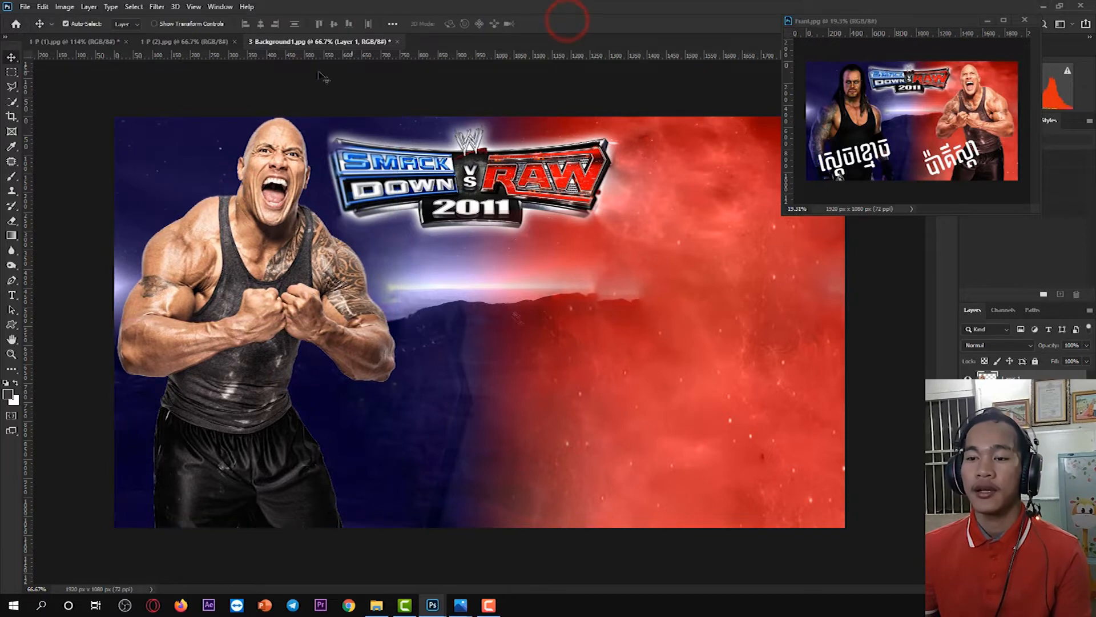
Step: Activate the Quick Selection Tool in 1-P (2).jpg and unlock its Background layer
{"action": "left_click", "coordinate": [201, 43]}
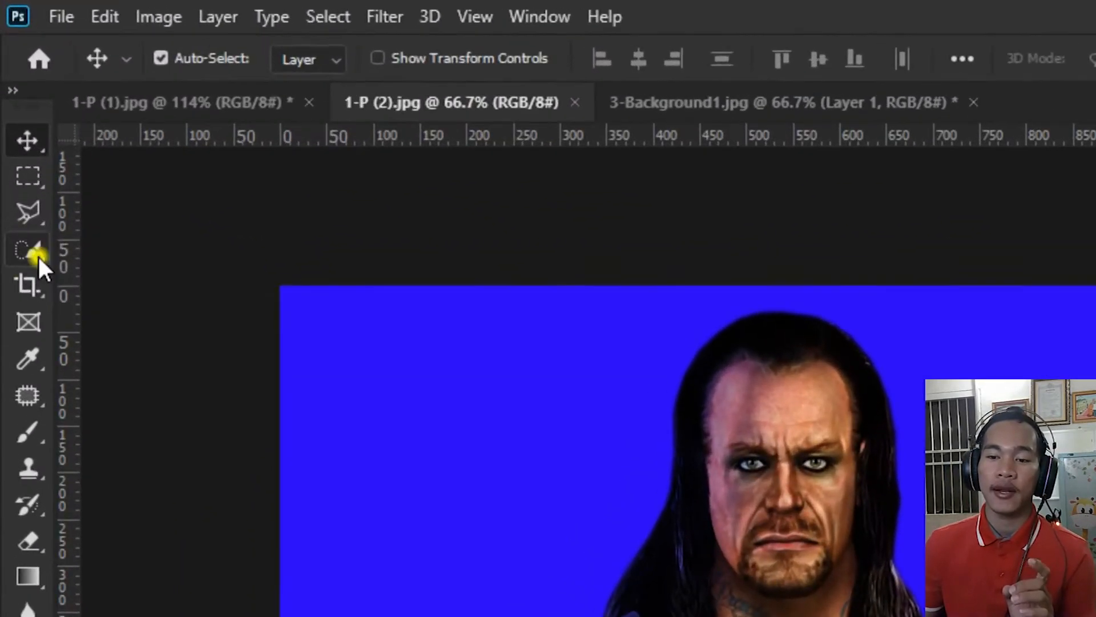
{"action": "left_click", "coordinate": [12, 103]}
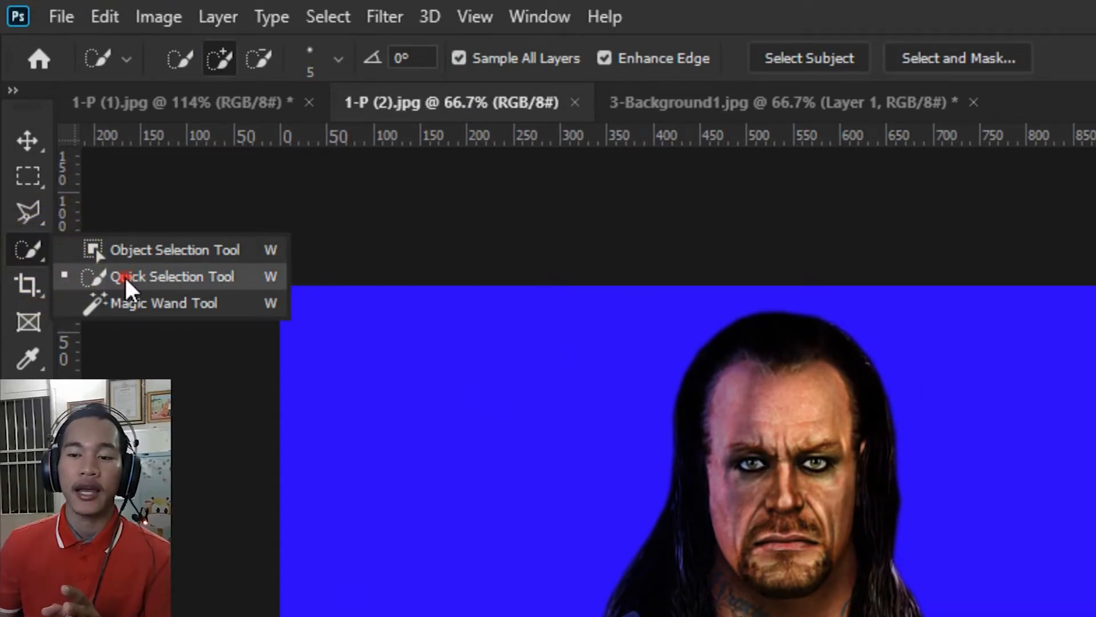
{"action": "left_click", "coordinate": [125, 277]}
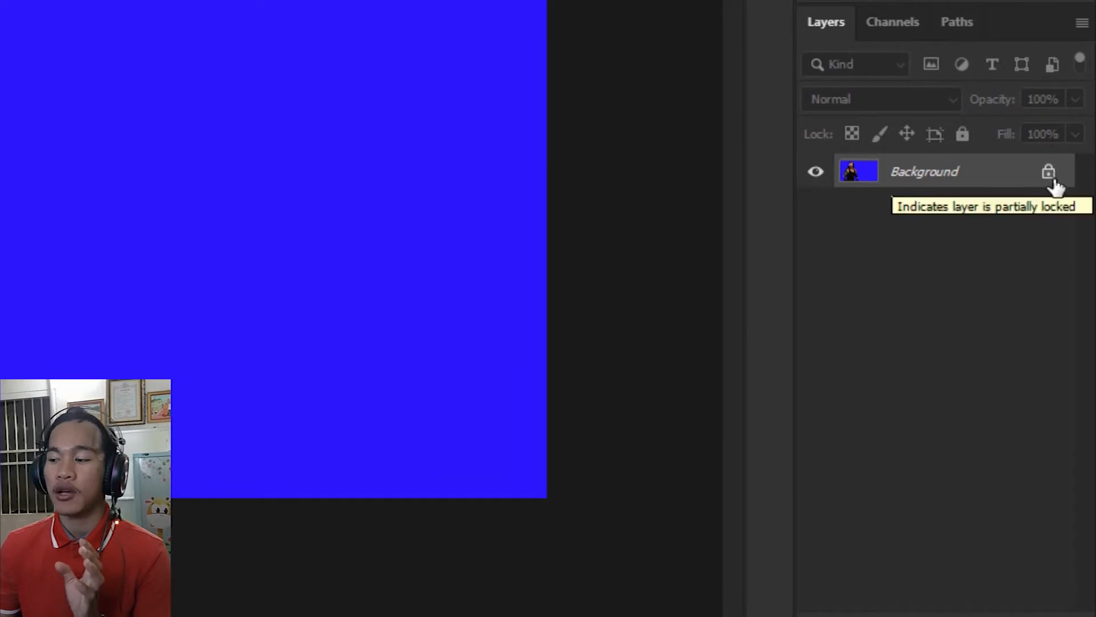
{"action": "left_click", "coordinate": [1050, 174]}
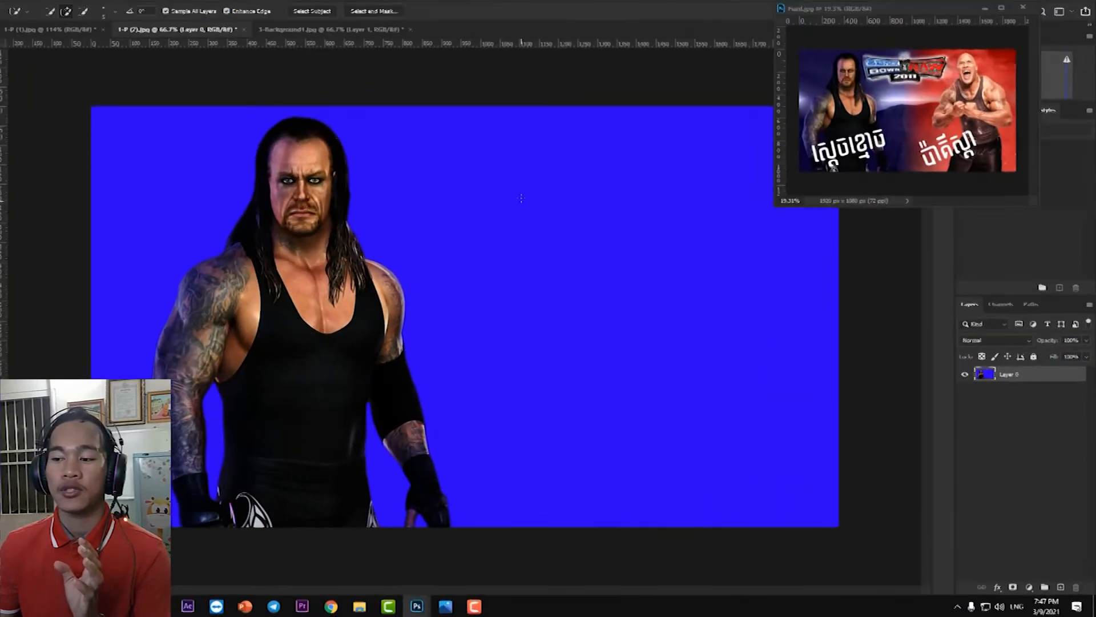
Step: Quick-select and delete the blue background area on each side of the long-haired wrestler, one side at a time
{"action": "left_click", "coordinate": [521, 197]}
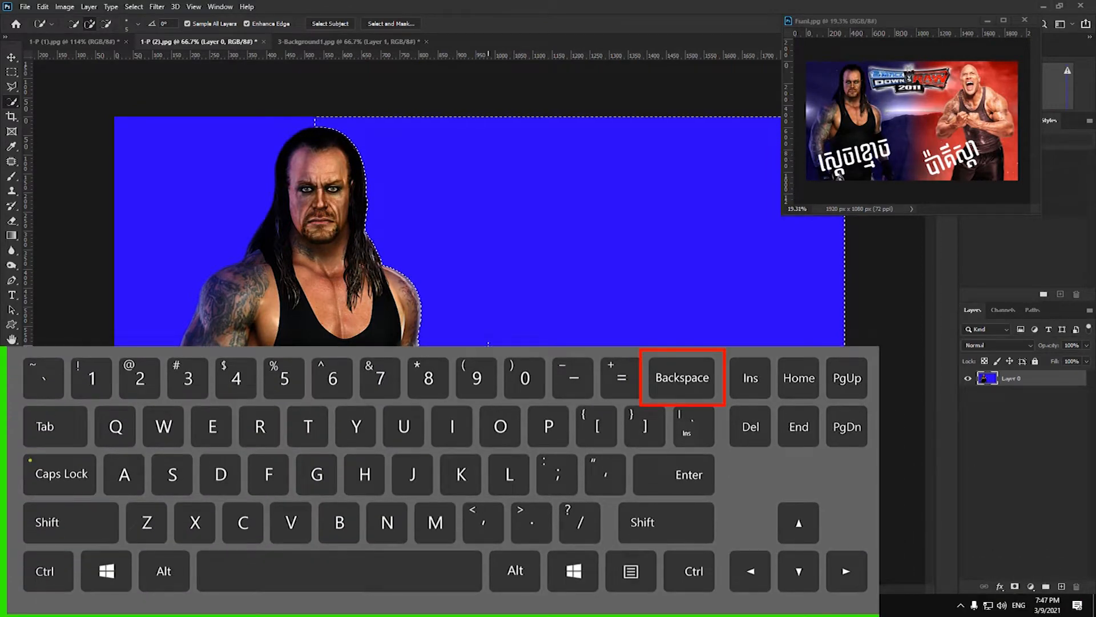
{"action": "key", "text": "BackSpace"}
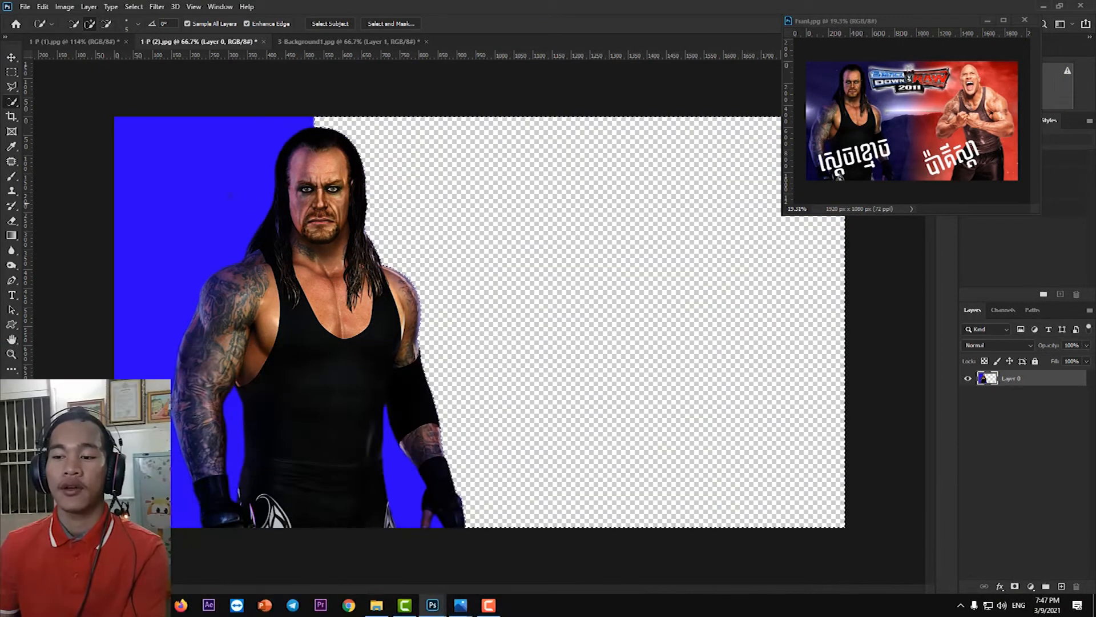
{"action": "left_click", "coordinate": [206, 159]}
{"action": "key", "text": "BackSpace"}
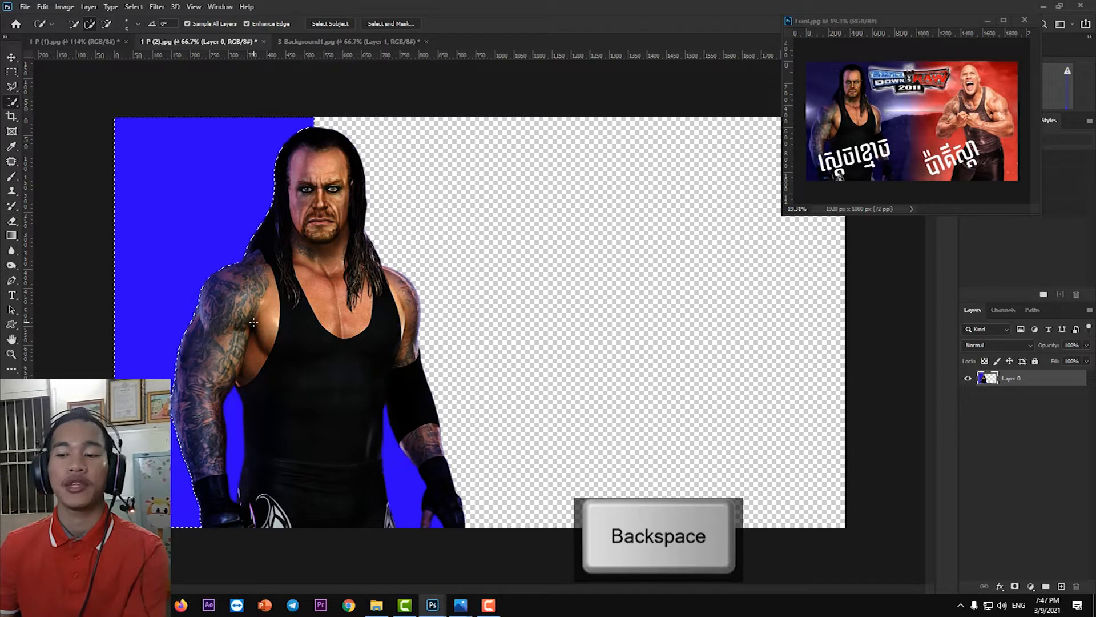
Step: Select and delete the blue gaps between the wrestler's arms and body, including the small patch by the hand
{"action": "left_click", "coordinate": [235, 409]}
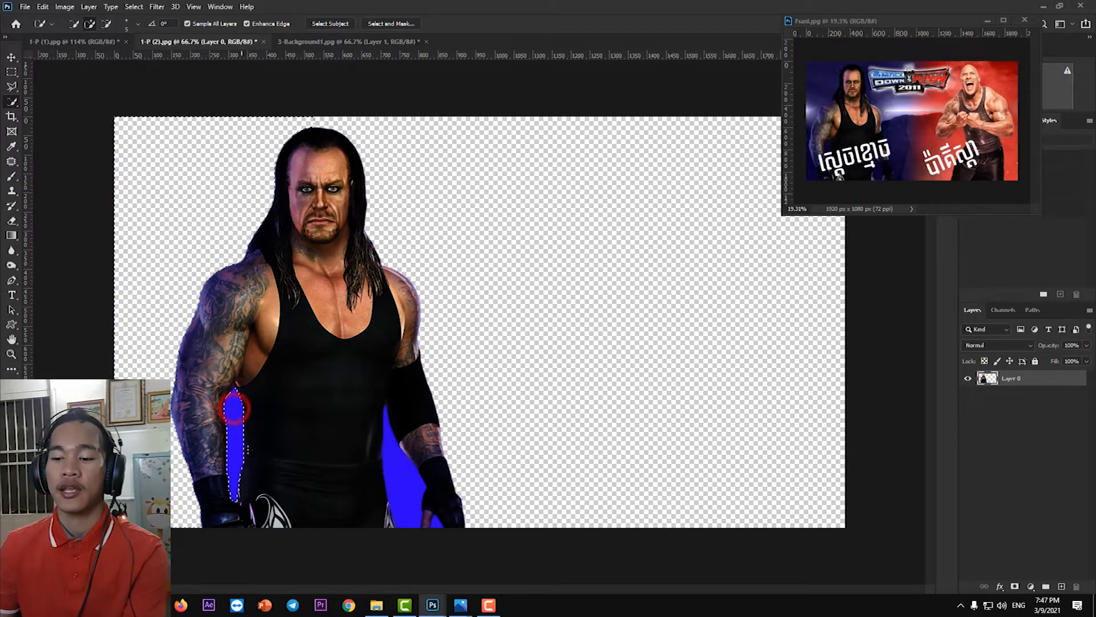
{"action": "key", "text": "BackSpace"}
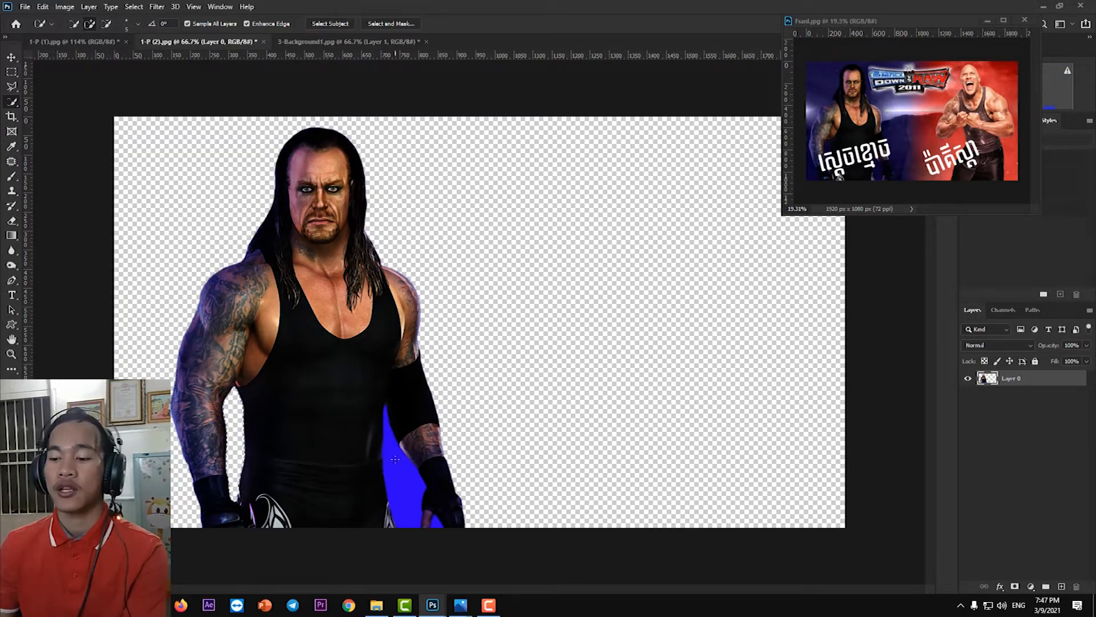
{"action": "key", "text": "BackSpace"}
{"action": "left_click", "coordinate": [436, 521]}
{"action": "key", "text": "BackSpace"}
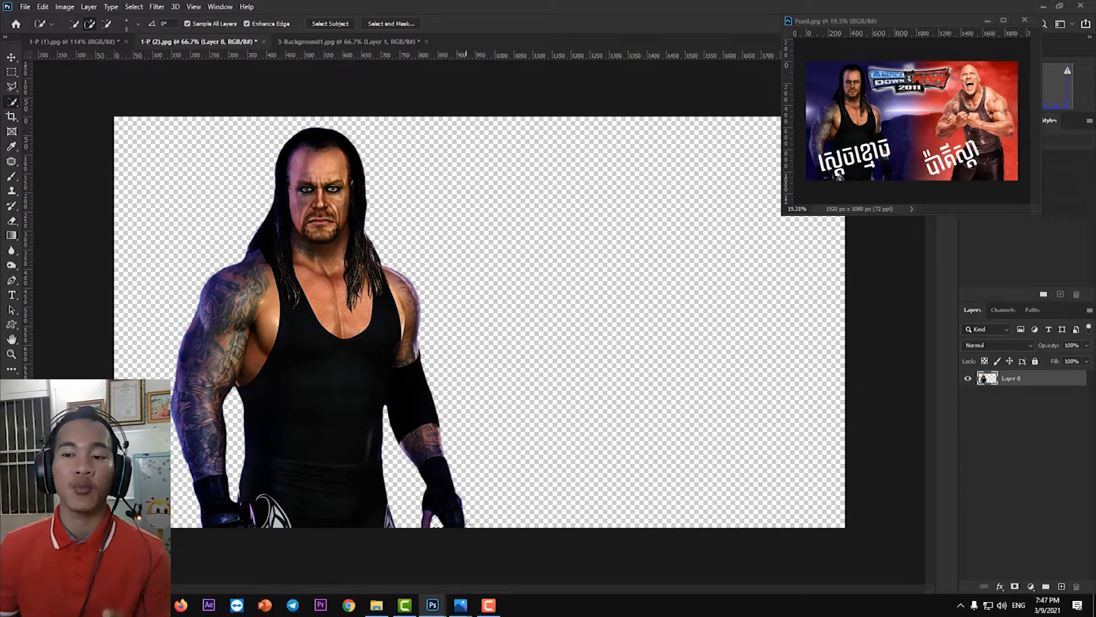
Step: Undo the piecewise background deletions in 1-P (2).jpg until the full blue background is restored
{"action": "key", "text": "ctrl+z"}
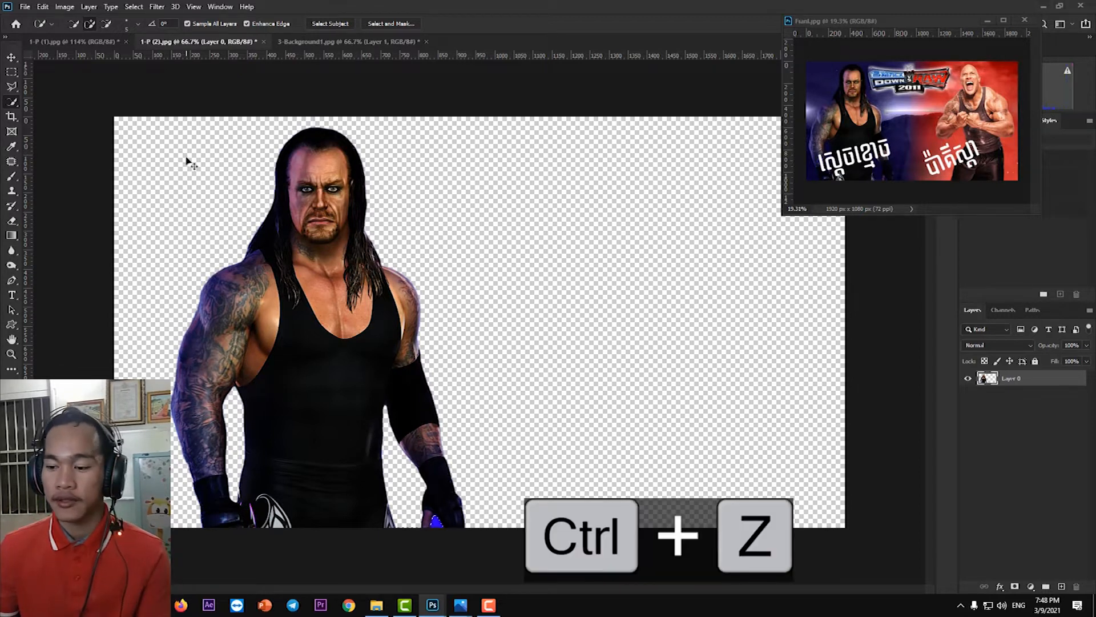
{"action": "key", "text": "ctrl+z"}
{"action": "key", "text": "ctrl+z"}
{"action": "key", "text": "ctrl+z"}
{"action": "key", "text": "ctrl+z"}
{"action": "key", "text": "ctrl+z"}
{"action": "key", "text": "ctrl+z"}
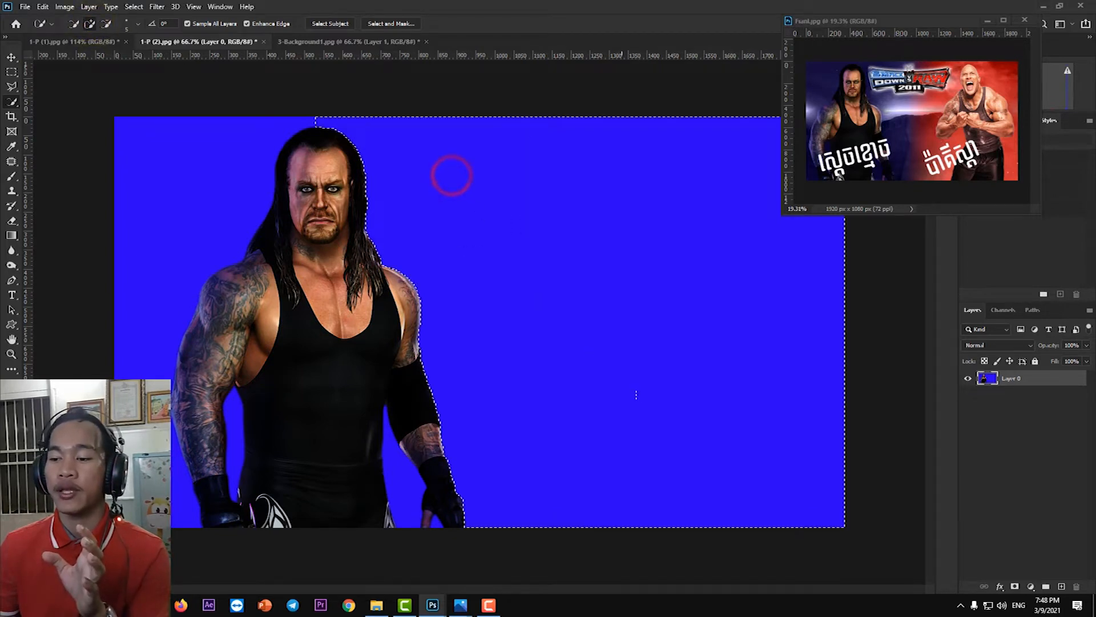
Step: Extend the quick selection over all blue areas around and between the wrestler's arms, delete them together and deselect
{"action": "left_click_drag", "start_coordinate": [227, 171], "coordinate": [239, 420]}
{"action": "left_click_drag", "start_coordinate": [404, 482], "coordinate": [402, 473]}
{"action": "left_click", "coordinate": [438, 520]}
{"action": "left_click", "coordinate": [437, 521]}
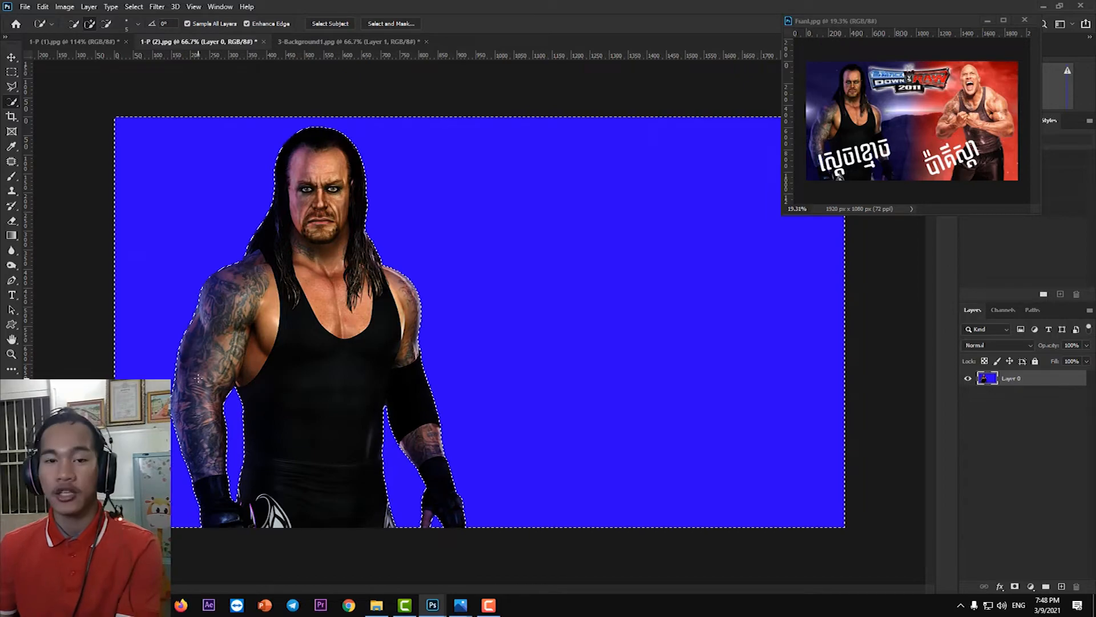
{"action": "key", "text": "BackSpace"}
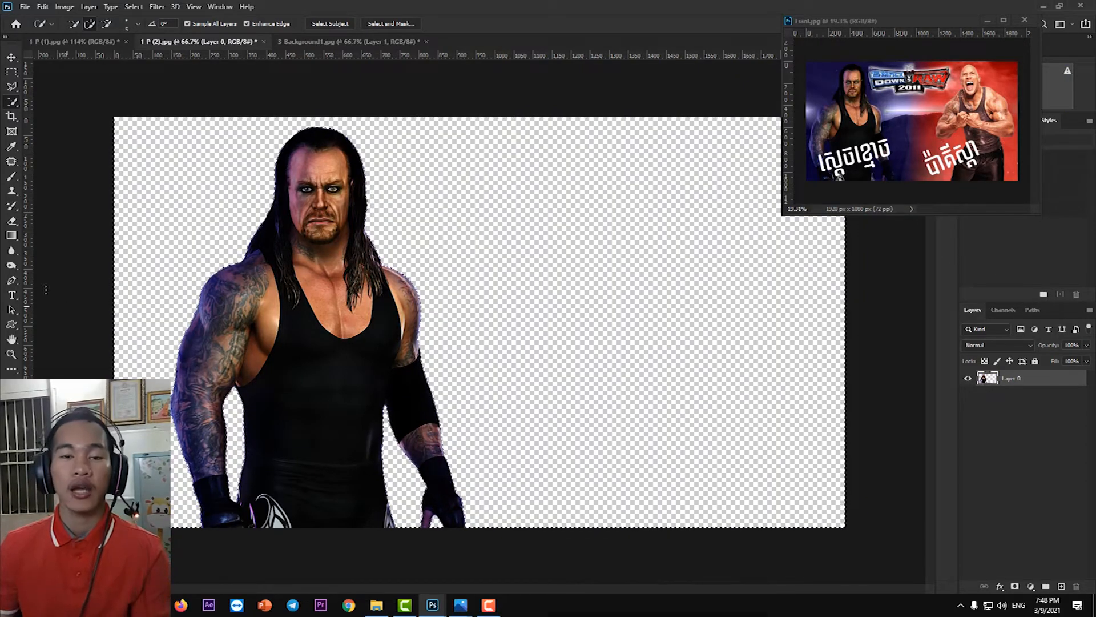
{"action": "key", "text": "ctrl+d"}
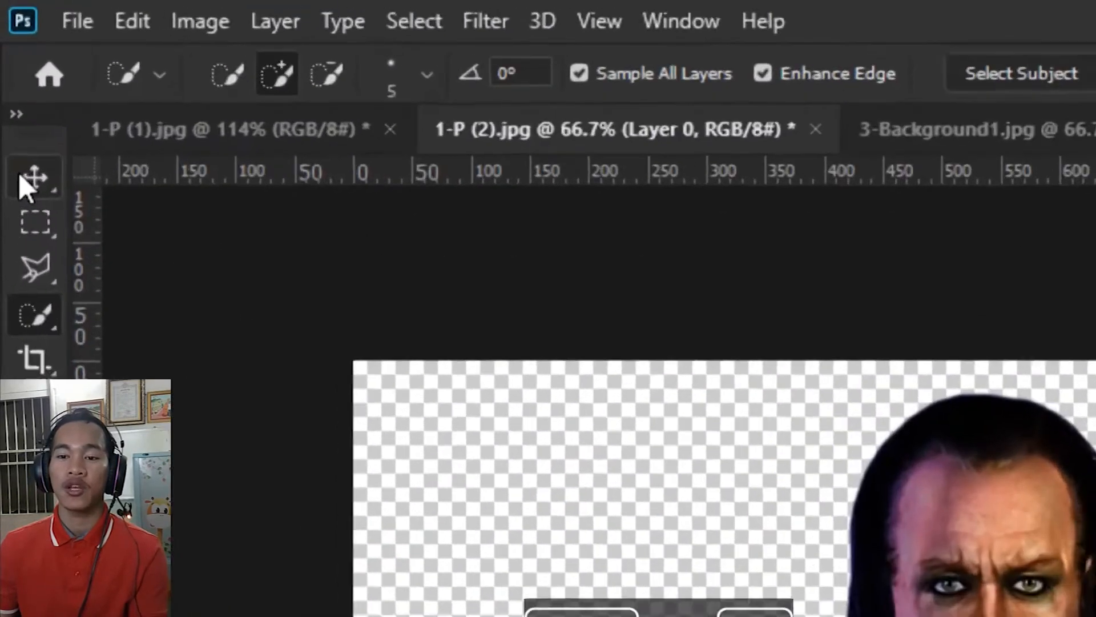
Step: Transfer the cut-out long-haired wrestler from 1-P (2).jpg onto the red half of 3-Background1.jpg with the Move Tool
{"action": "left_click", "coordinate": [11, 57]}
{"action": "left_click_drag", "start_coordinate": [270, 290], "coordinate": [708, 362]}
{"action": "left_click_drag", "start_coordinate": [688, 400], "coordinate": [696, 318]}
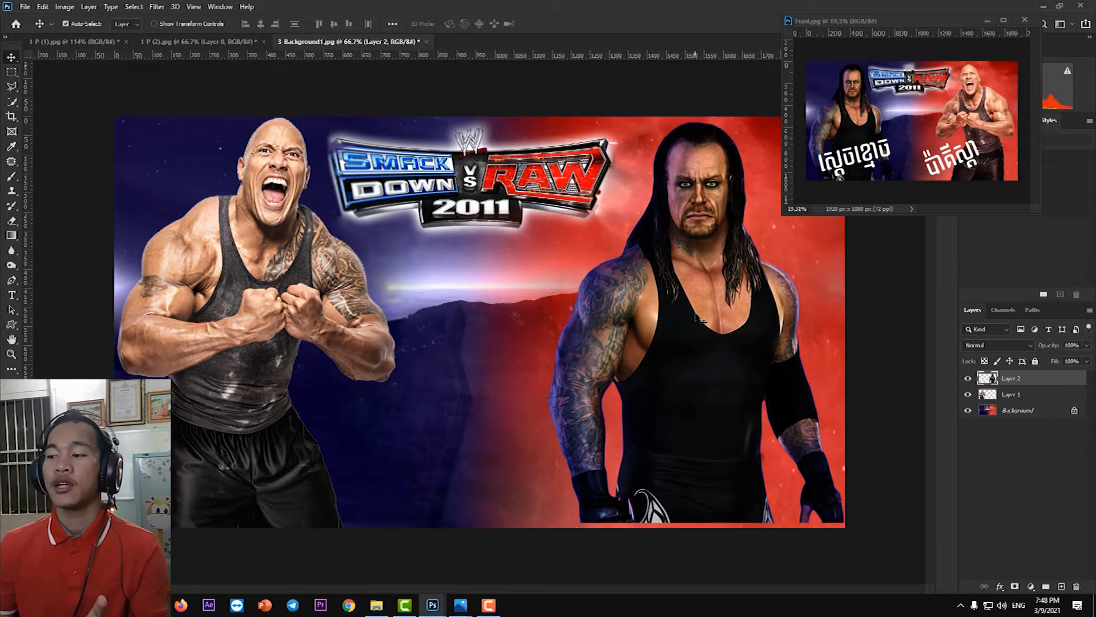
Step: Swap the two wrestlers as in the reference poster: long-haired one on the blue half, bald one on the red half
{"action": "left_click", "coordinate": [848, 119]}
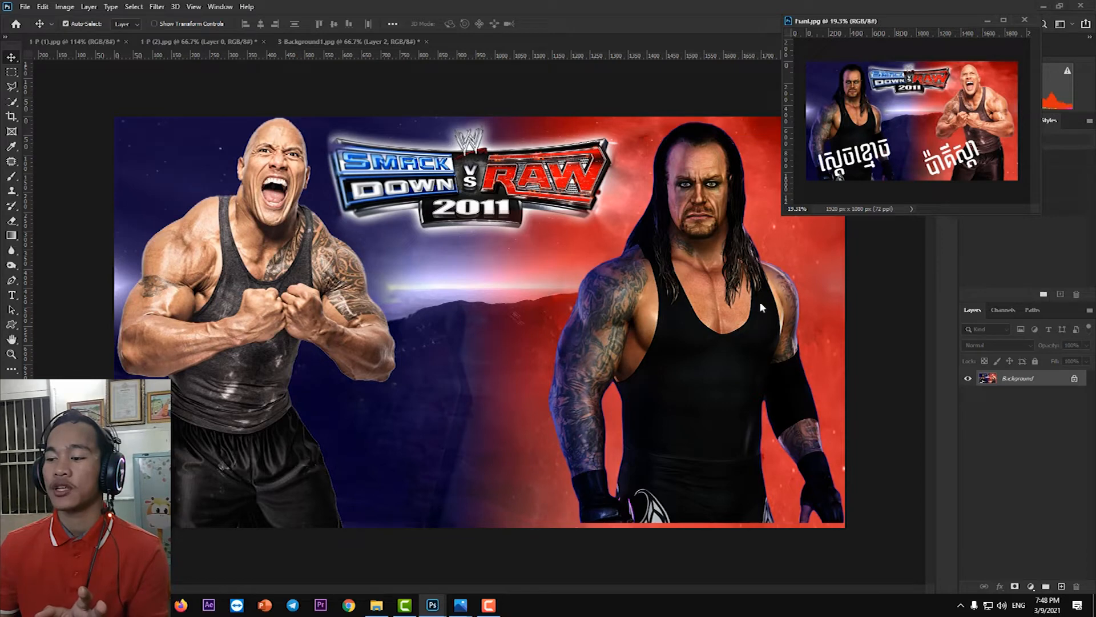
{"action": "left_click_drag", "start_coordinate": [735, 317], "coordinate": [688, 330]}
{"action": "left_click_drag", "start_coordinate": [555, 331], "coordinate": [282, 333]}
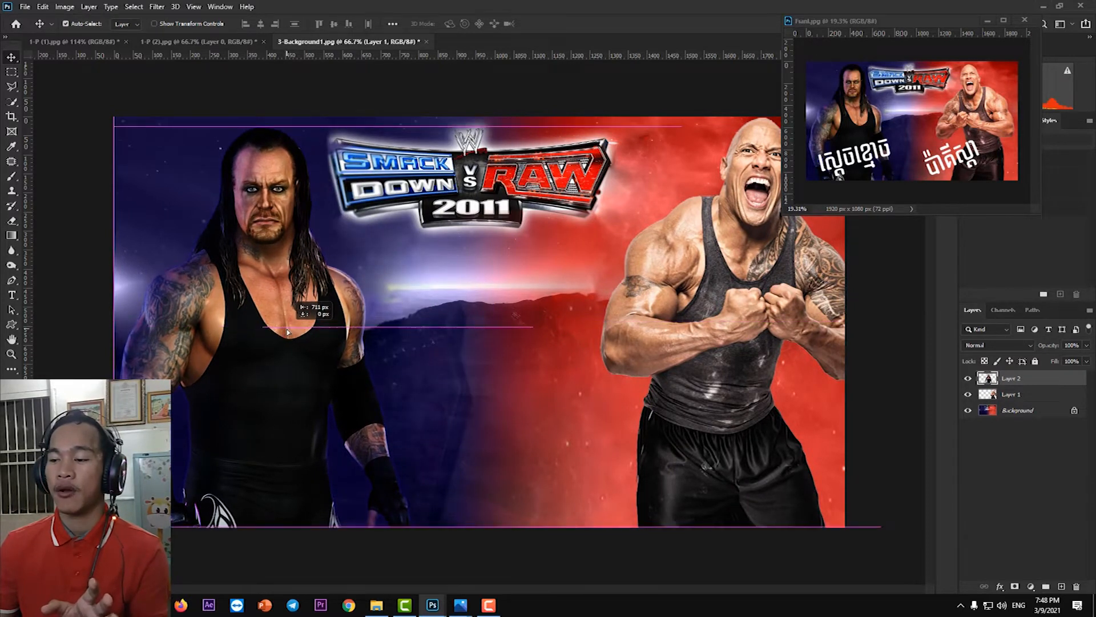
{"action": "left_click_drag", "start_coordinate": [717, 257], "coordinate": [689, 258]}
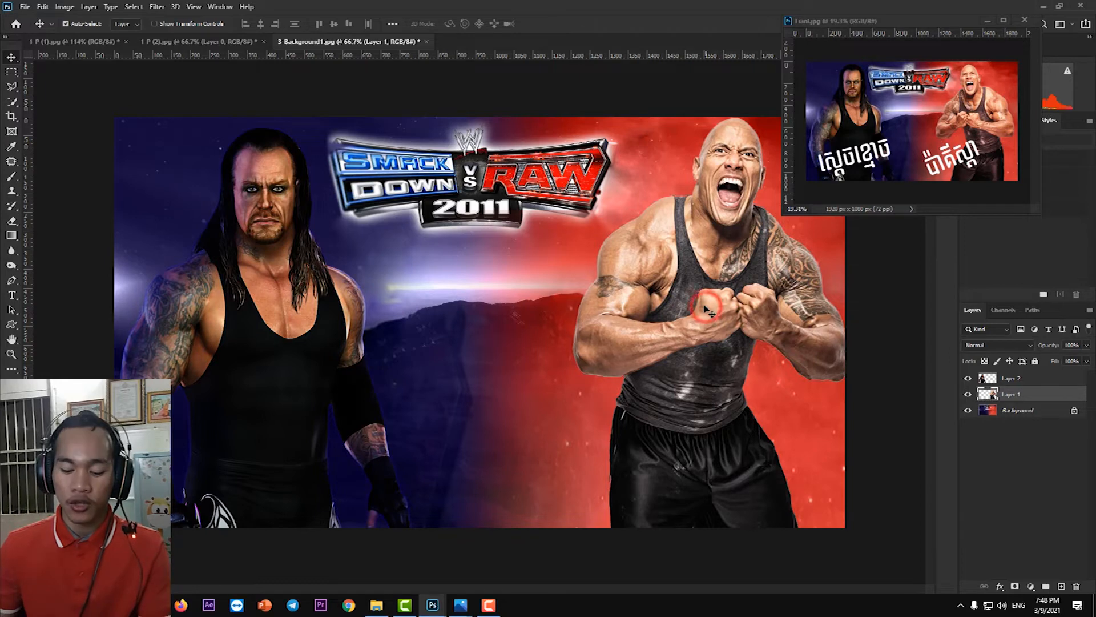
Step: Flip the bald wrestler's layer horizontally with Free Transform and apply the change
{"action": "key", "text": "ctrl+t"}
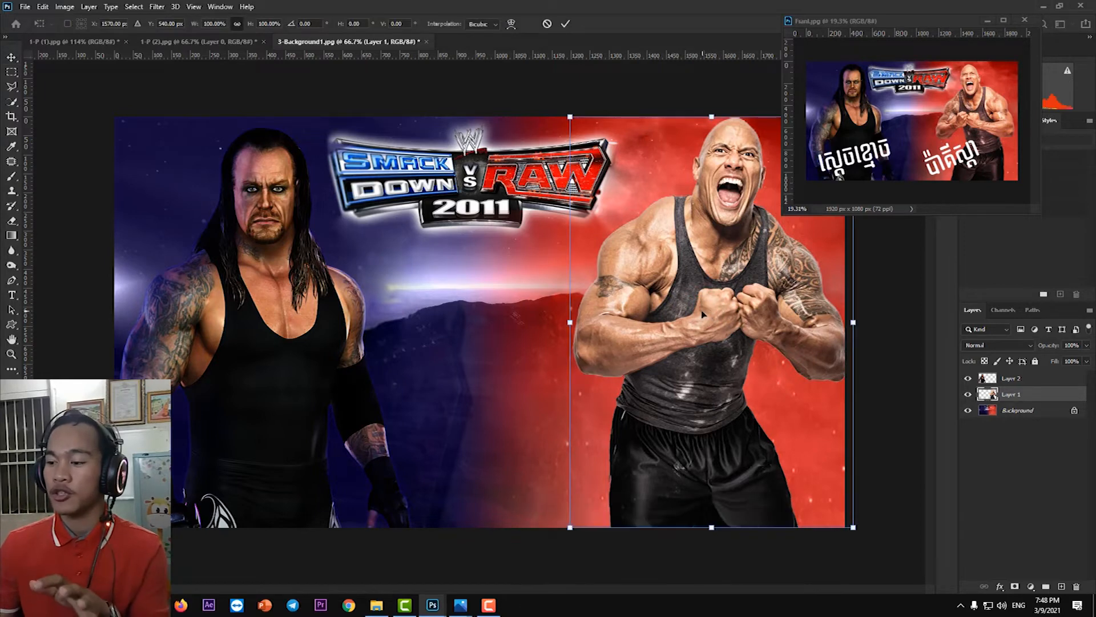
{"action": "right_click", "coordinate": [702, 312]}
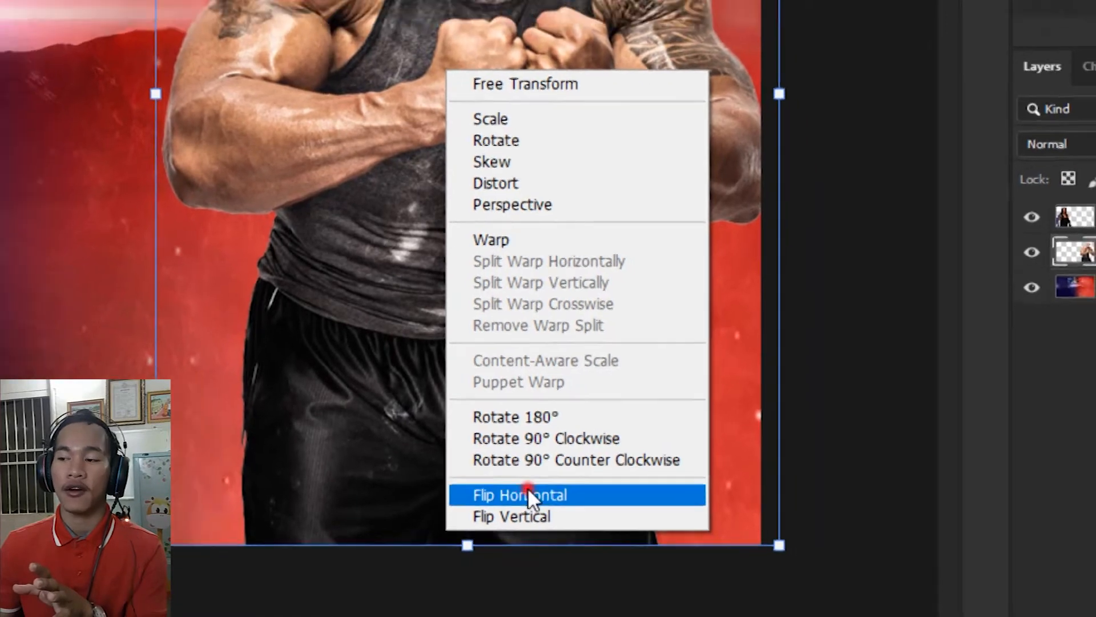
{"action": "left_click", "coordinate": [505, 494]}
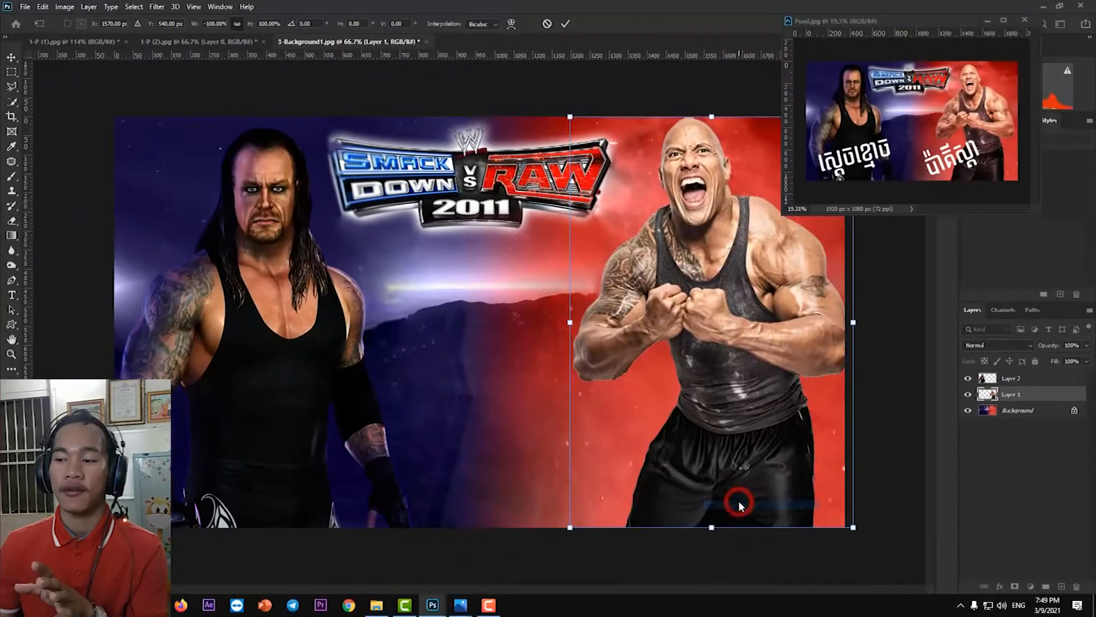
{"action": "left_click", "coordinate": [567, 25]}
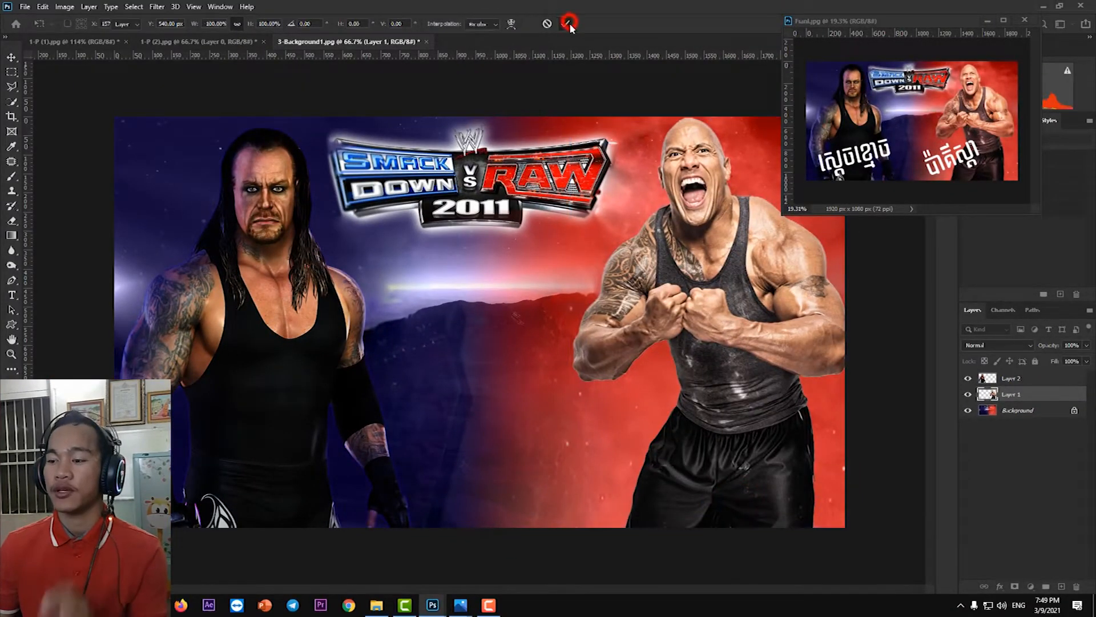
{"action": "scroll", "coordinate": [560, 295], "scroll_direction": "down", "scroll_amount": 5}
{"action": "scroll", "coordinate": [560, 295], "scroll_direction": "up", "scroll_amount": 5}
{"action": "scroll", "coordinate": [560, 296], "scroll_direction": "down", "scroll_amount": 1}
{"action": "scroll", "coordinate": [561, 295], "scroll_direction": "up", "scroll_amount": 2}
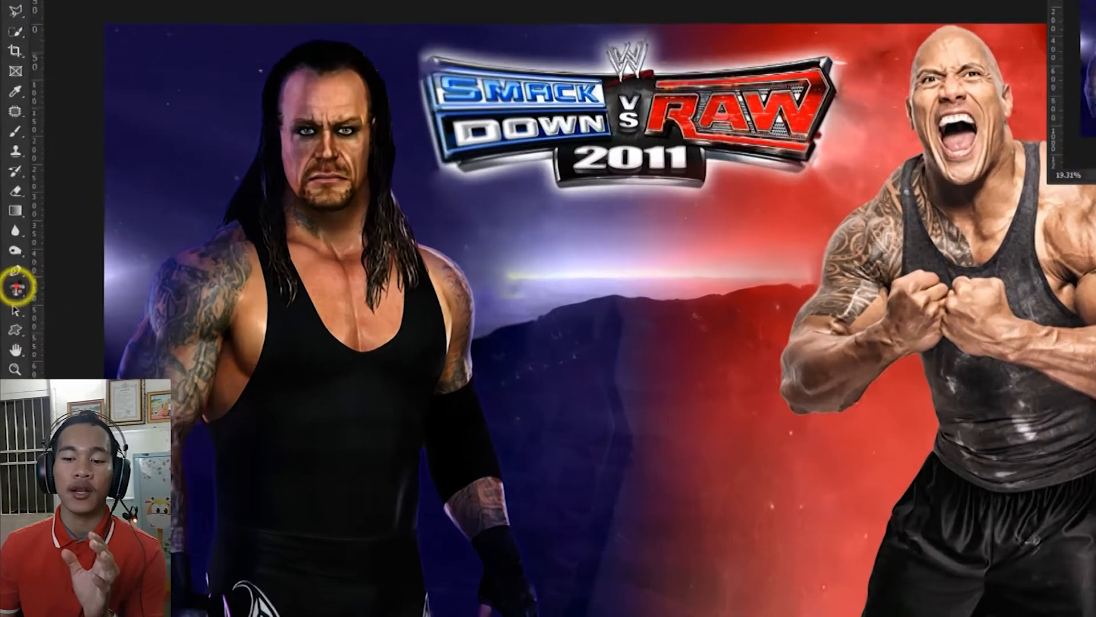
Step: Activate the Horizontal Type Tool for the poster text
{"action": "left_click", "coordinate": [13, 293]}
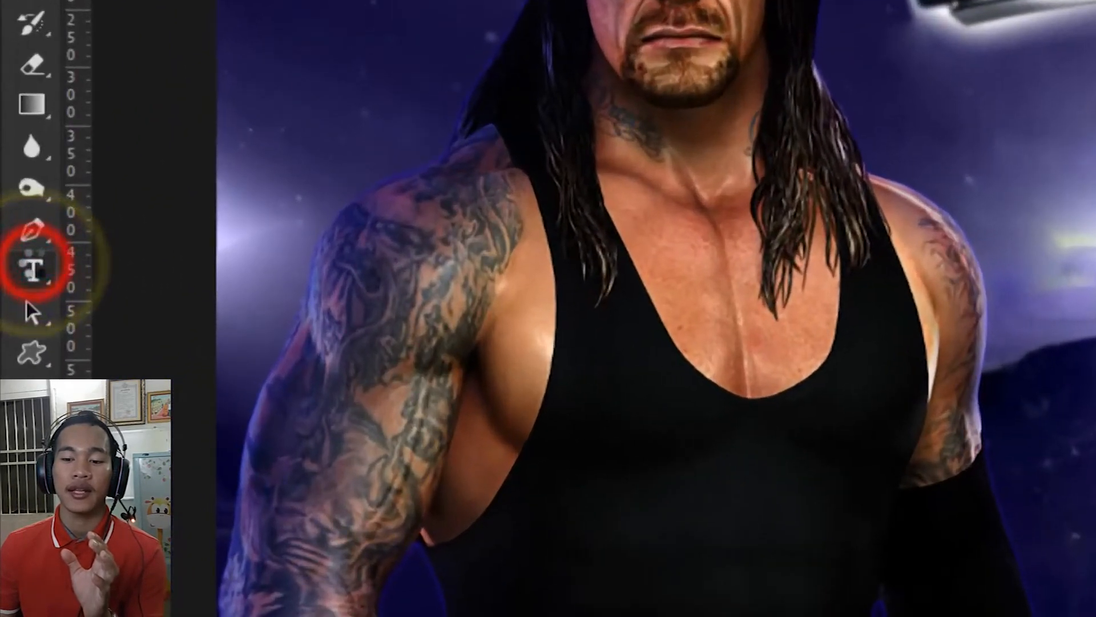
{"action": "right_click", "coordinate": [31, 268]}
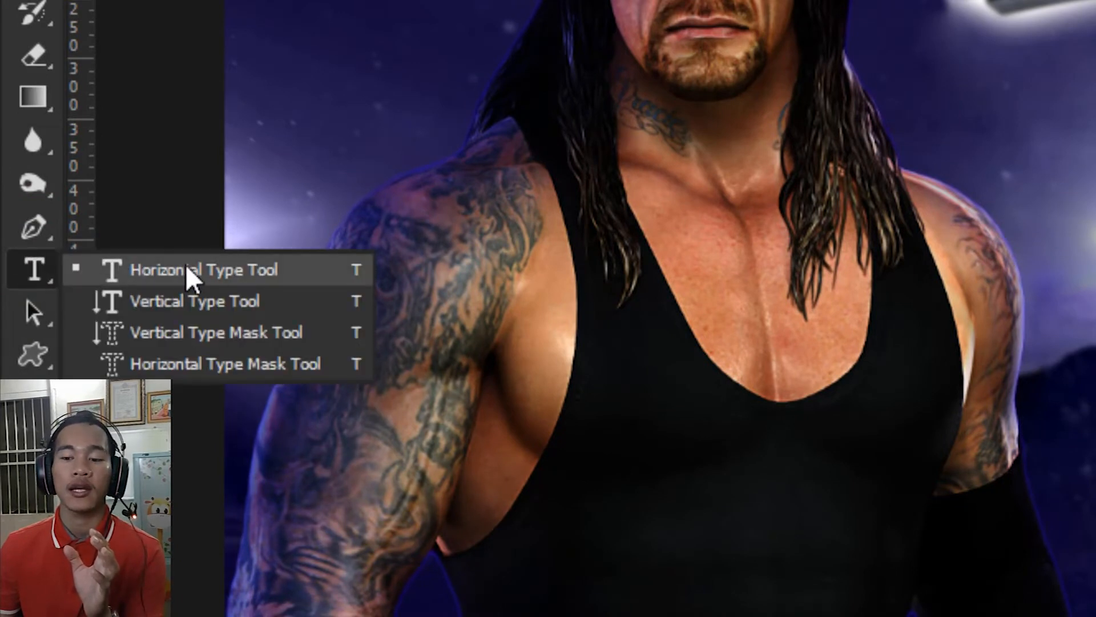
{"action": "left_click", "coordinate": [227, 271]}
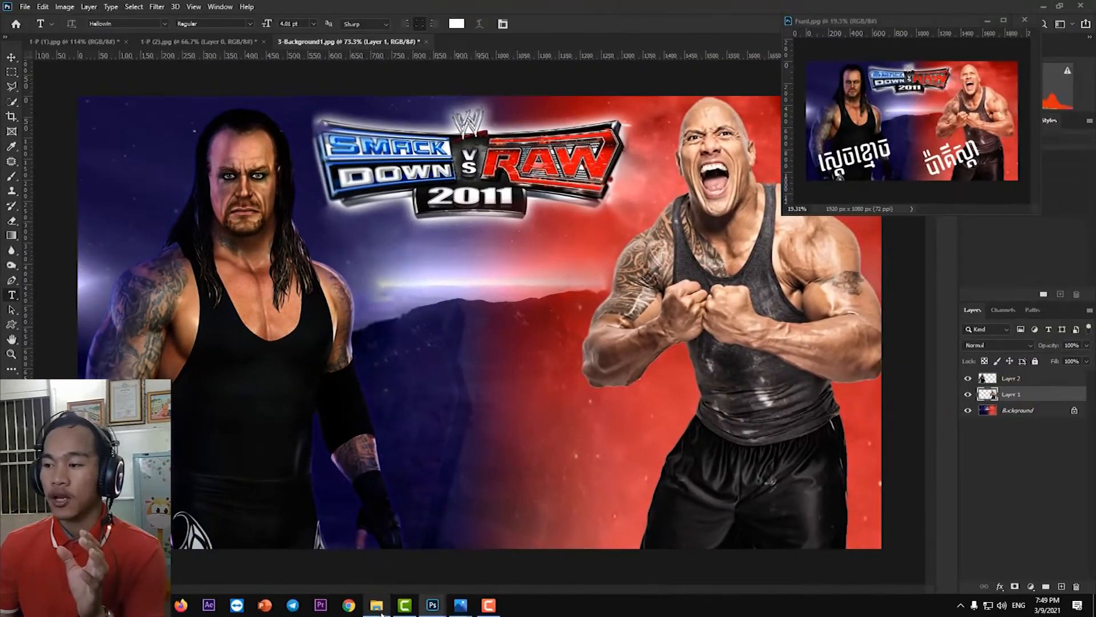
Step: Switch to File Explorer and open the Fonts folder in exercise folder B
{"action": "left_click", "coordinate": [377, 606]}
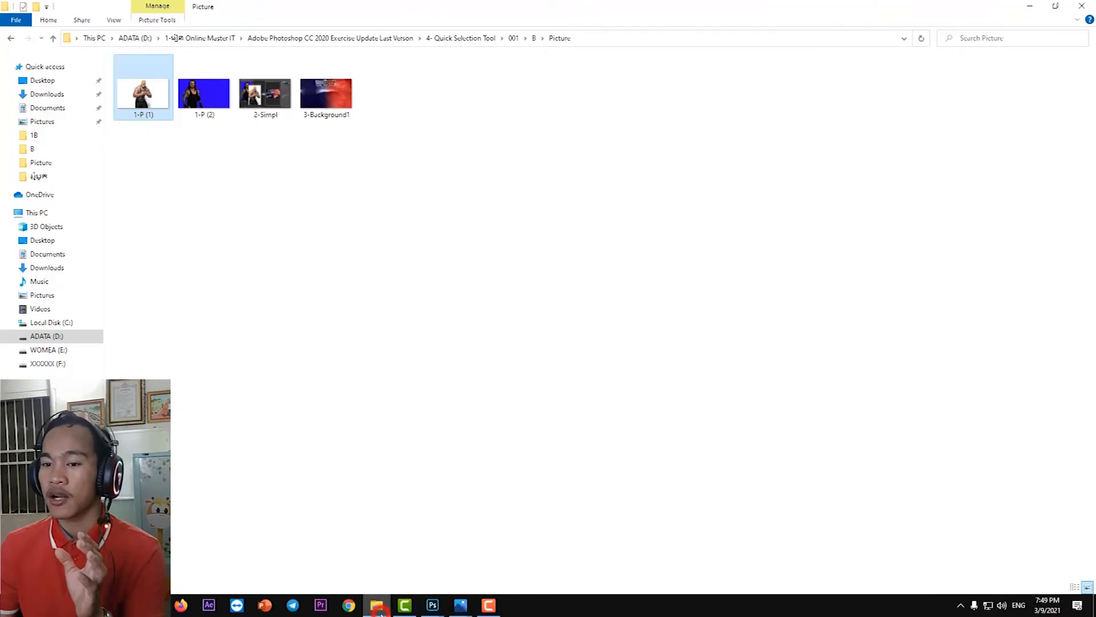
{"action": "left_click", "coordinate": [11, 38]}
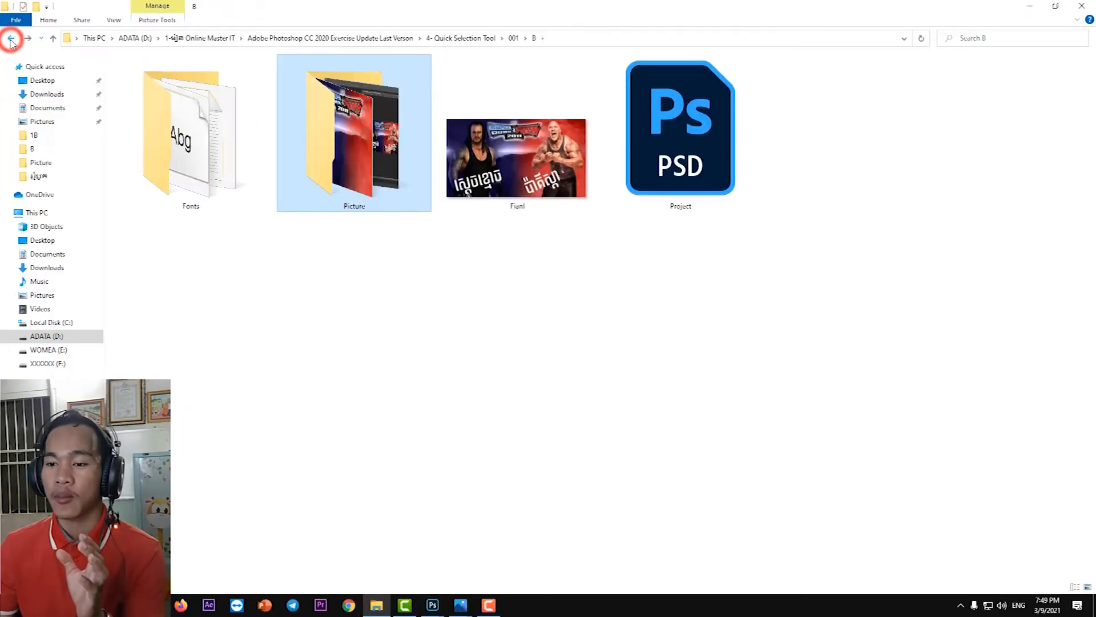
{"action": "double_click", "coordinate": [206, 154]}
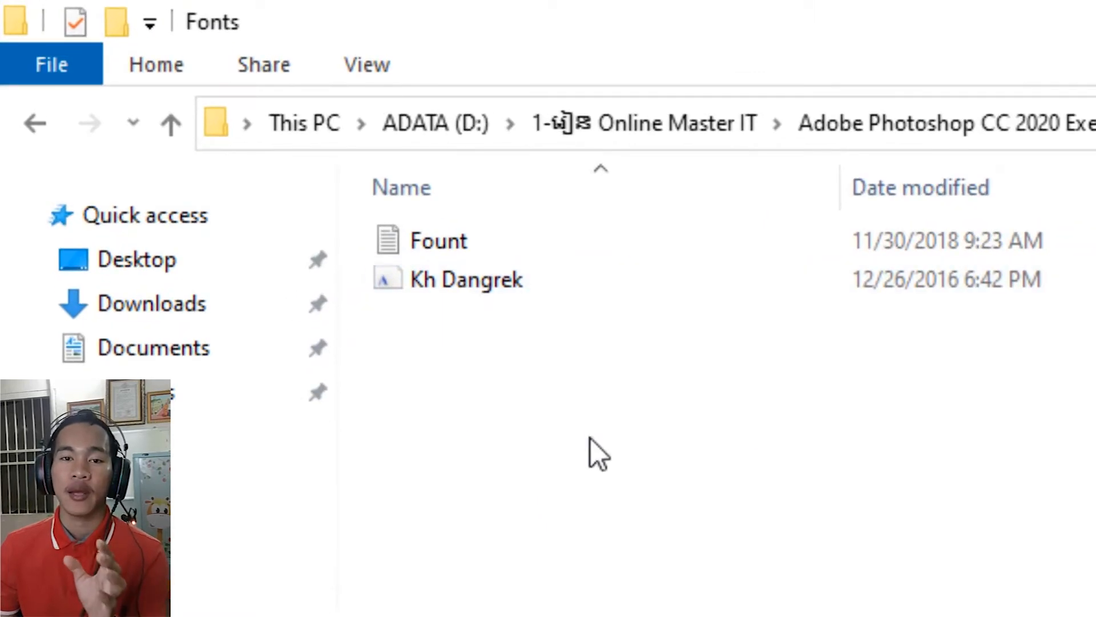
Step: Install the Kh Dangrek font file, replacing the version already installed
{"action": "right_click", "coordinate": [445, 288]}
{"action": "right_click", "coordinate": [425, 282]}
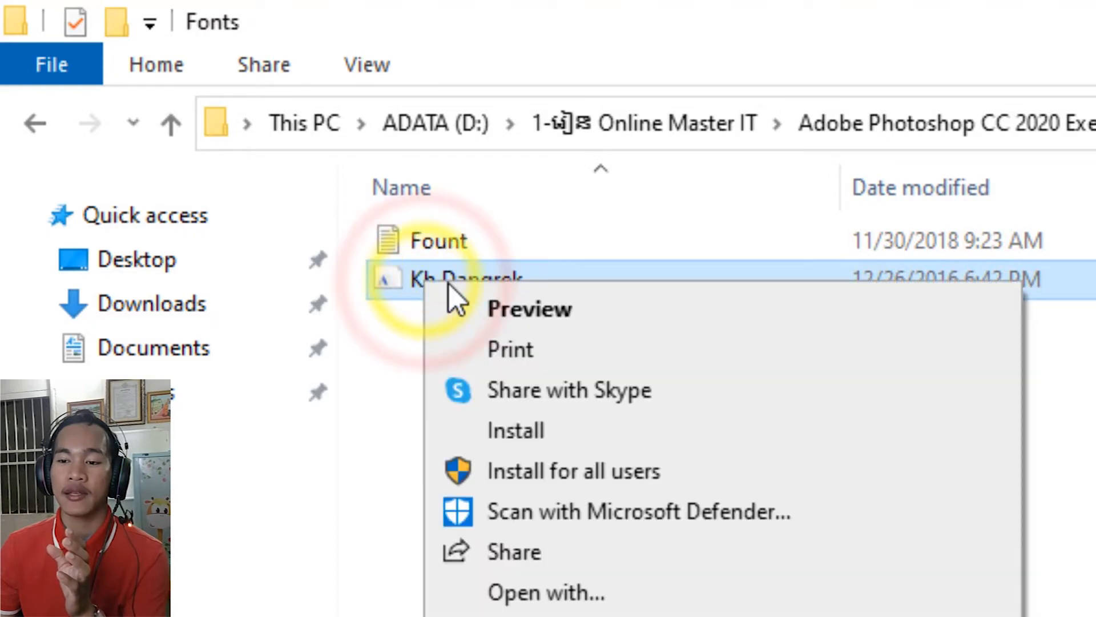
{"action": "left_click", "coordinate": [532, 435]}
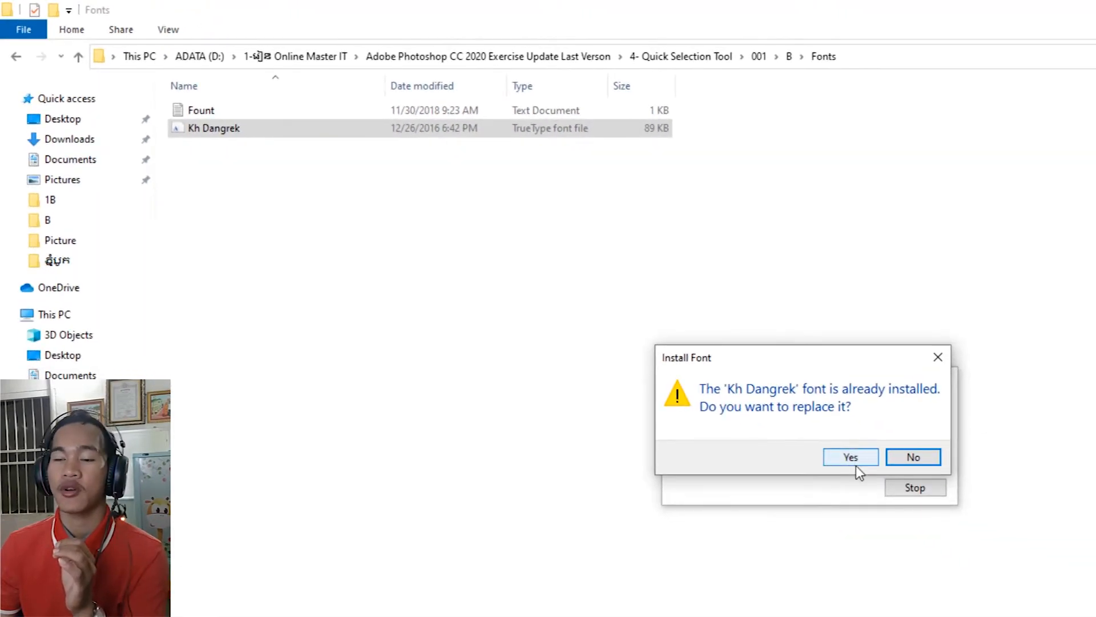
{"action": "left_click", "coordinate": [855, 464]}
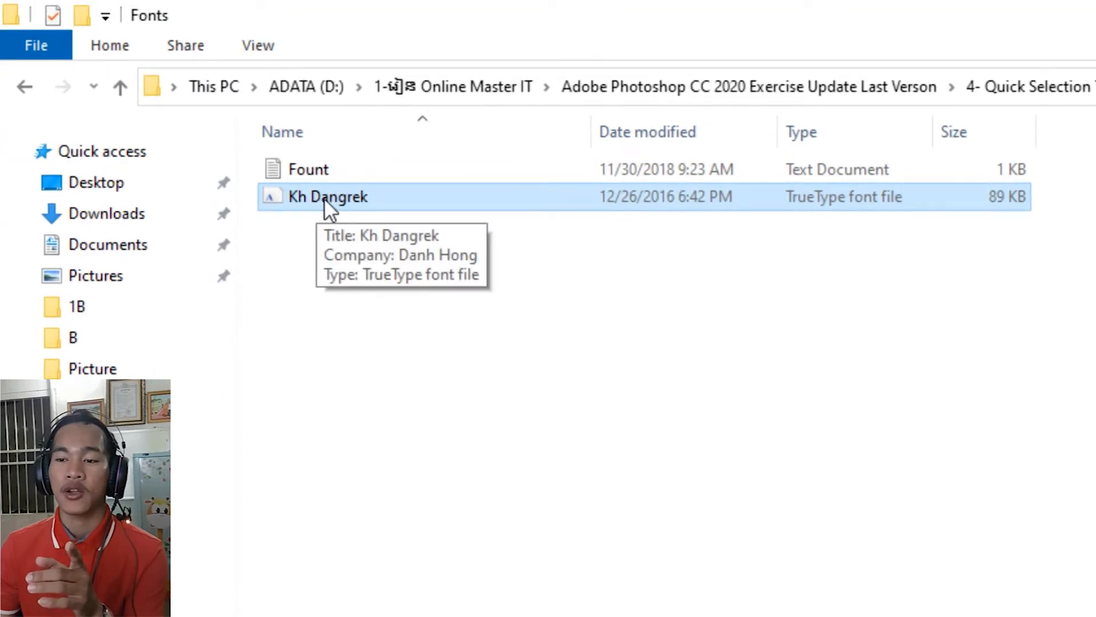
Step: Copy the file name of the Kh Dangrek font to the clipboard
{"action": "right_click", "coordinate": [323, 198]}
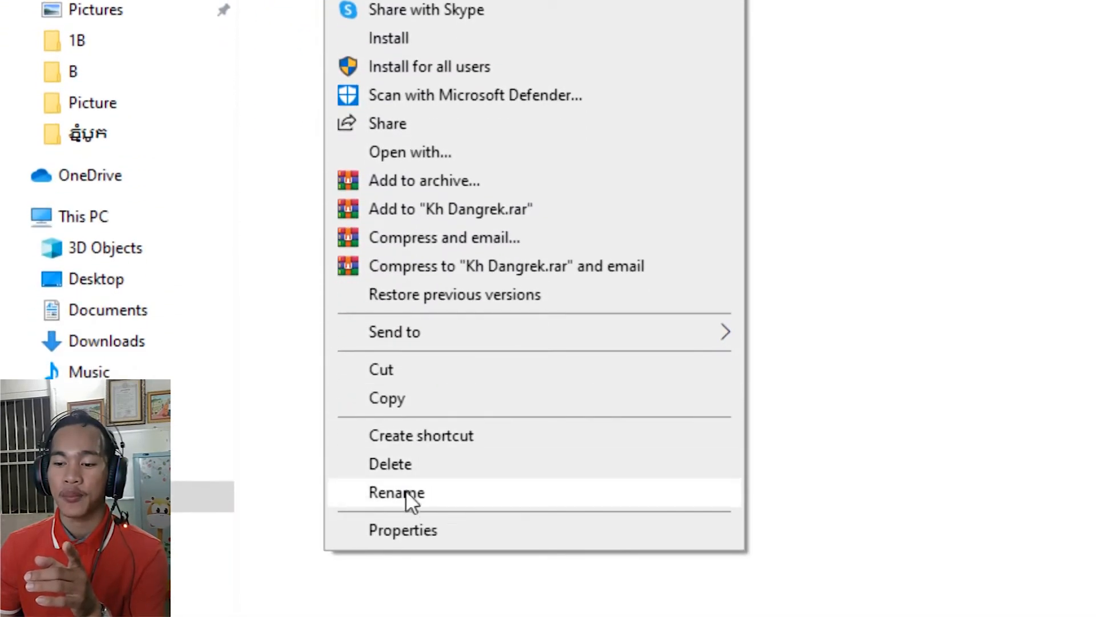
{"action": "left_click", "coordinate": [406, 492]}
{"action": "right_click", "coordinate": [341, 153]}
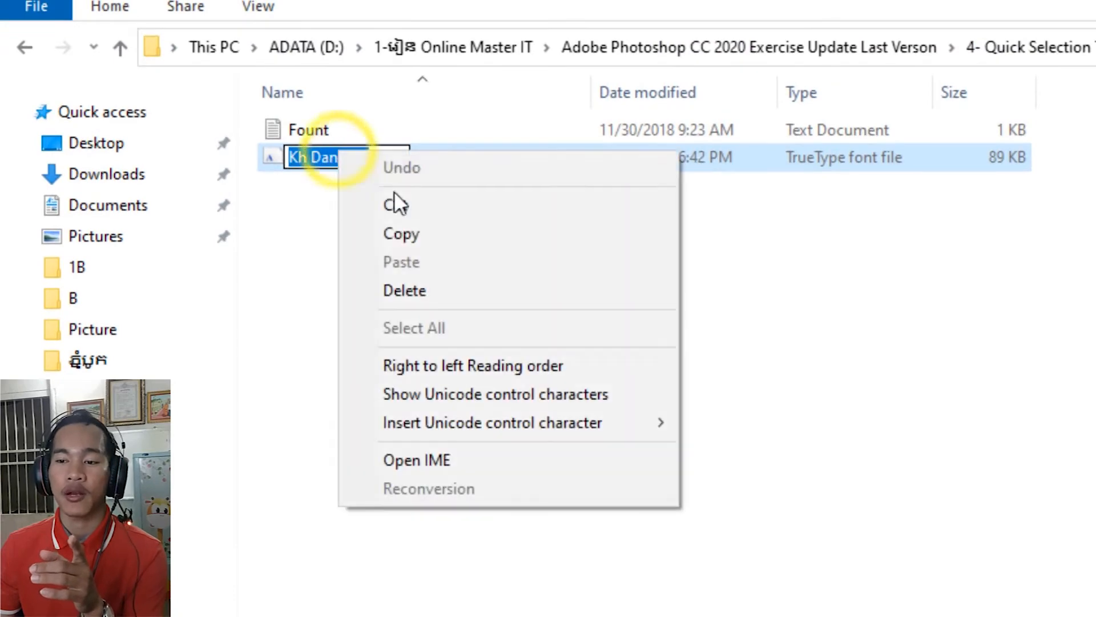
{"action": "left_click", "coordinate": [405, 233]}
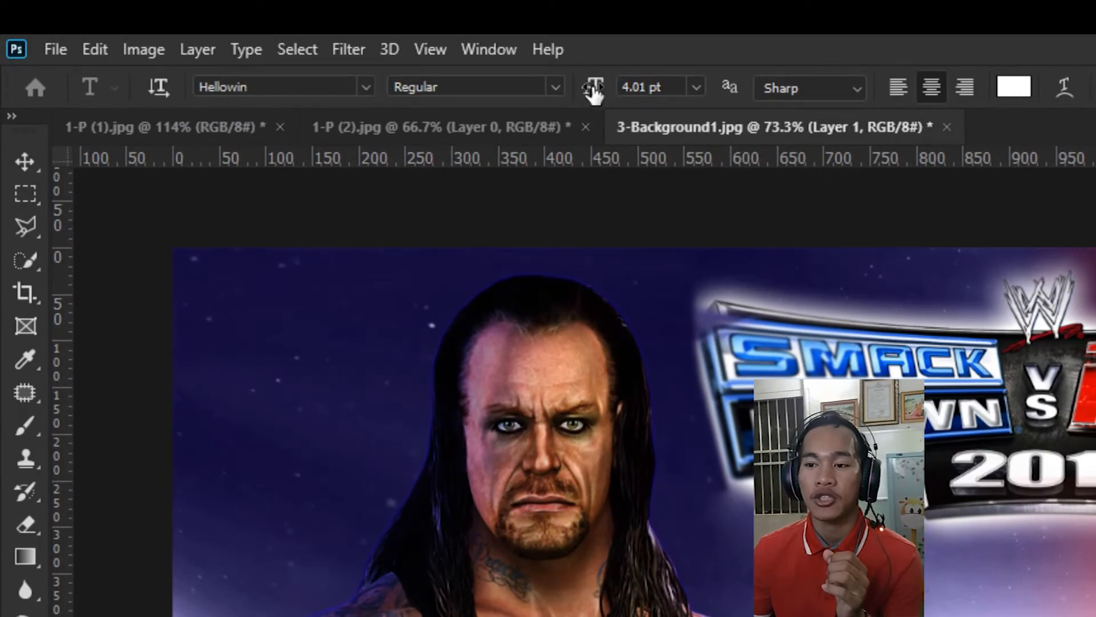
Step: Switch to Photoshop, enlarge the new text to 132.01 pt and set its font to Khmer OS Dangrek using the copied name
{"action": "left_click_drag", "start_coordinate": [593, 86], "coordinate": [758, 89]}
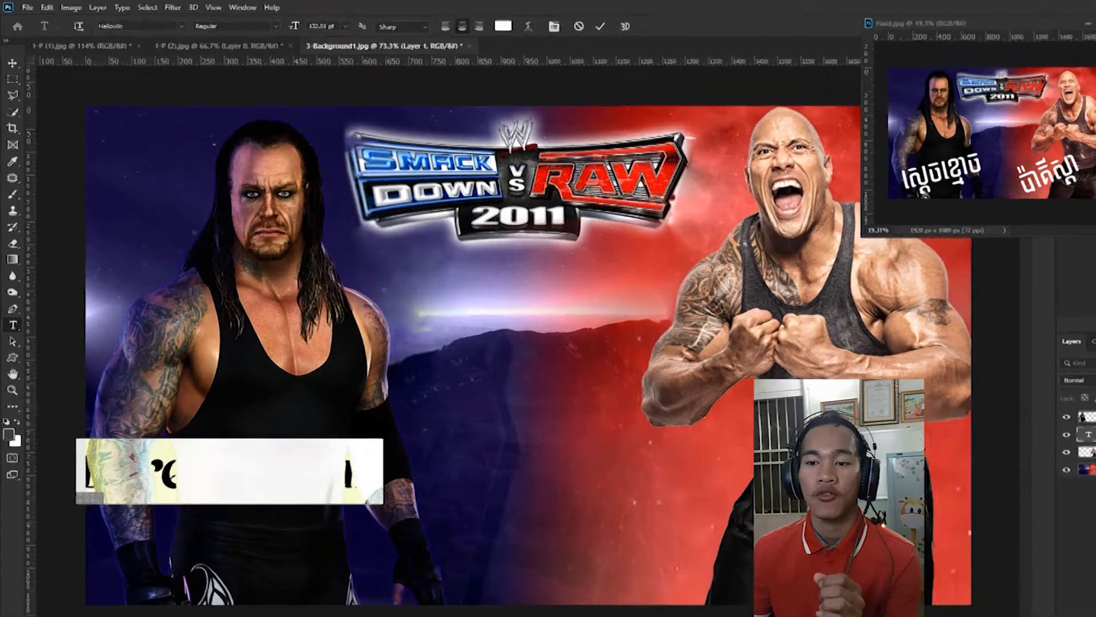
{"action": "left_click", "coordinate": [132, 23]}
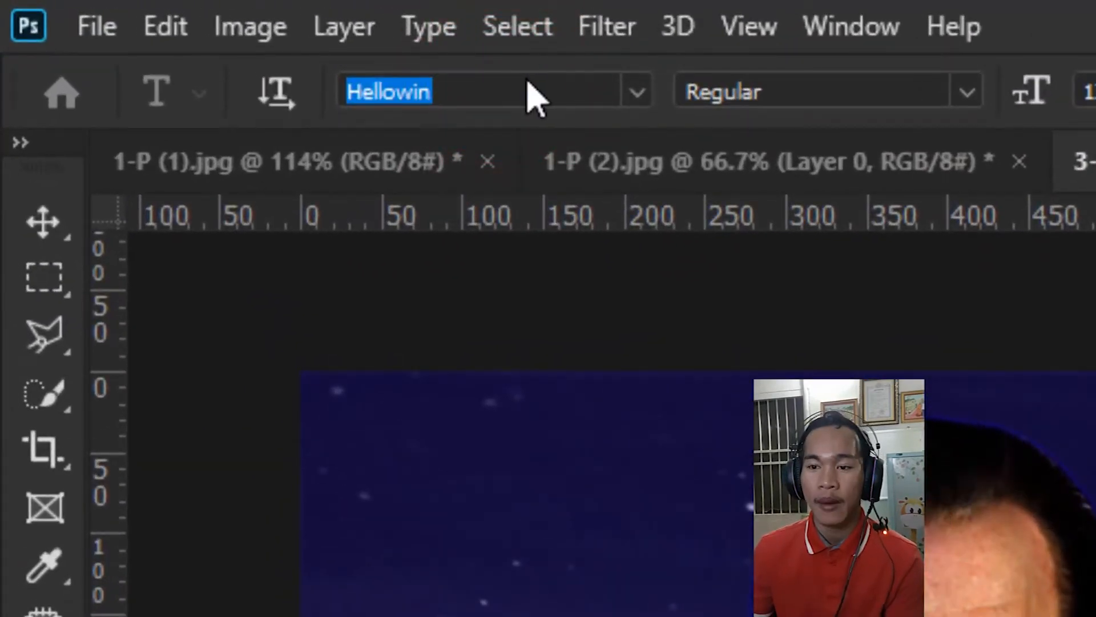
{"action": "key", "text": "ctrl+v"}
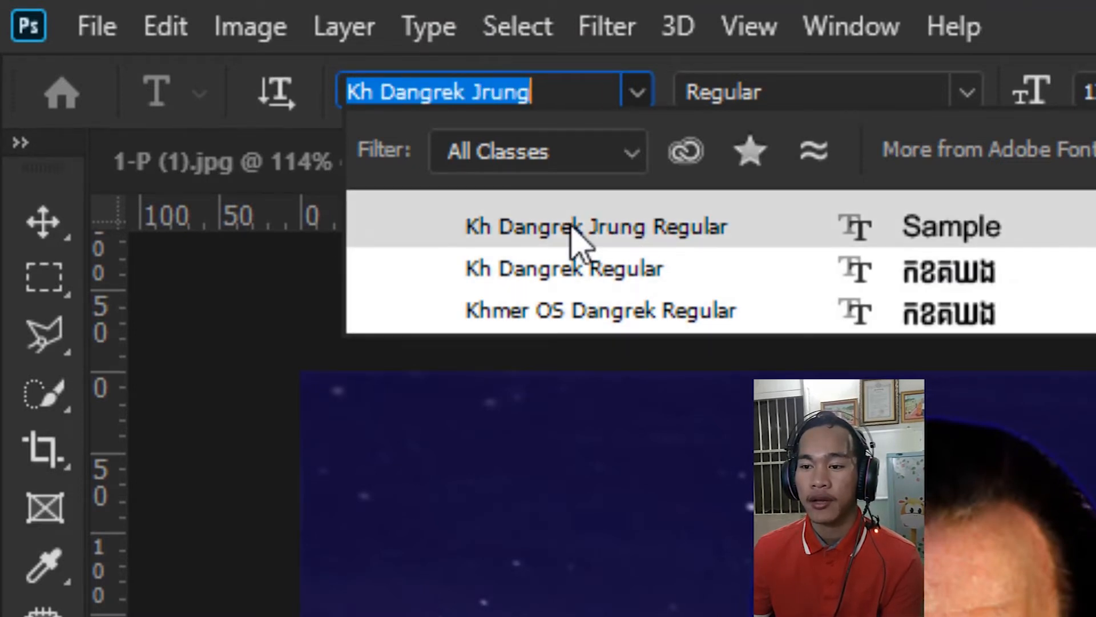
{"action": "left_click", "coordinate": [641, 311]}
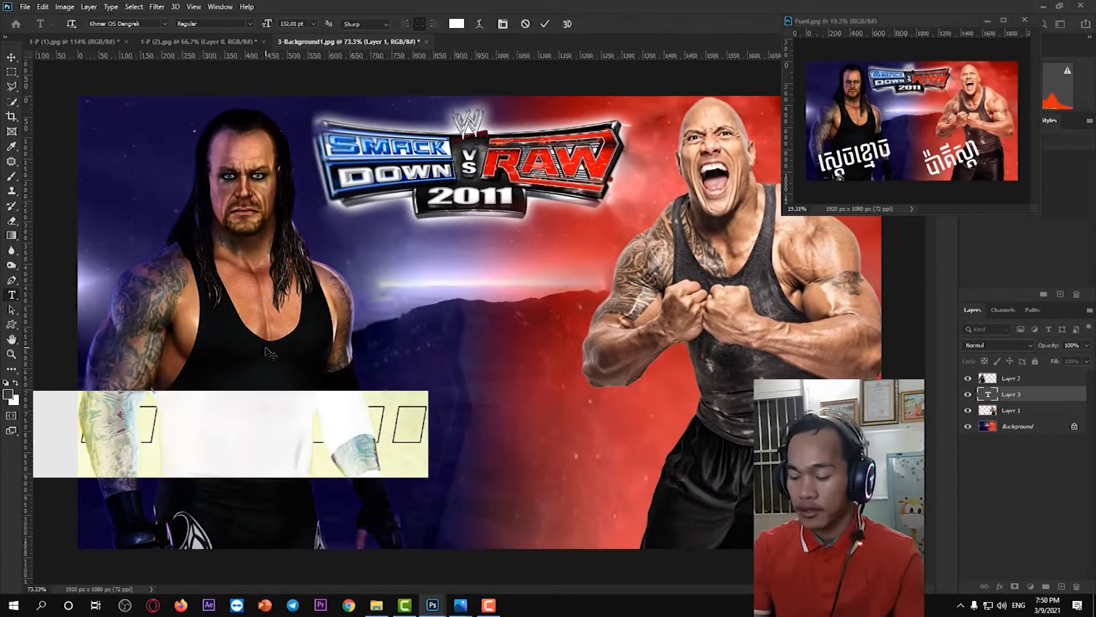
Step: Replace the placeholder text with the first Khmer letters and move the text layer above Layer 2
{"action": "key", "text": "alt+shift"}
{"action": "key", "text": "BackSpace"}
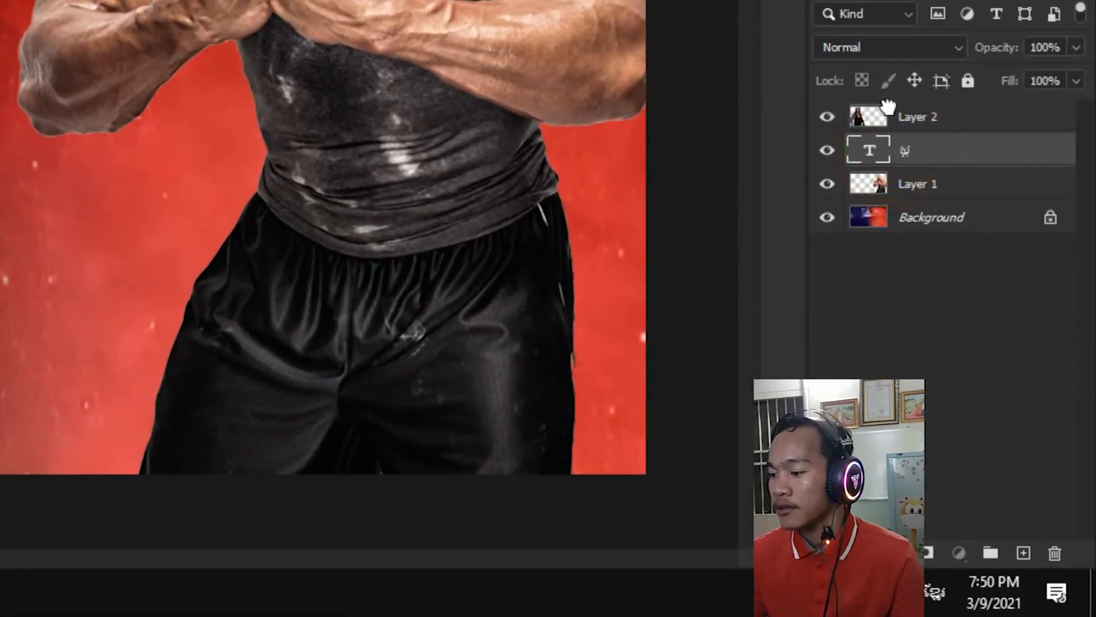
{"action": "left_click_drag", "start_coordinate": [889, 131], "coordinate": [877, 131]}
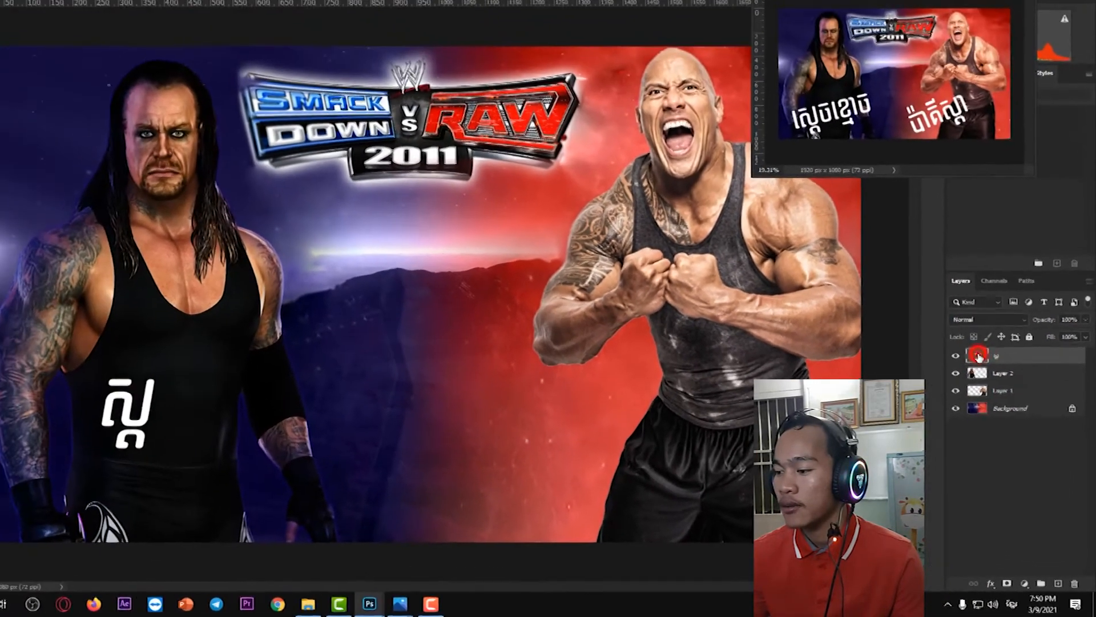
Step: Complete the text on the long-haired wrestler's torso to read "ស្តេចខ្មោច" and commit it
{"action": "double_click", "coordinate": [872, 123]}
{"action": "key", "text": "Right"}
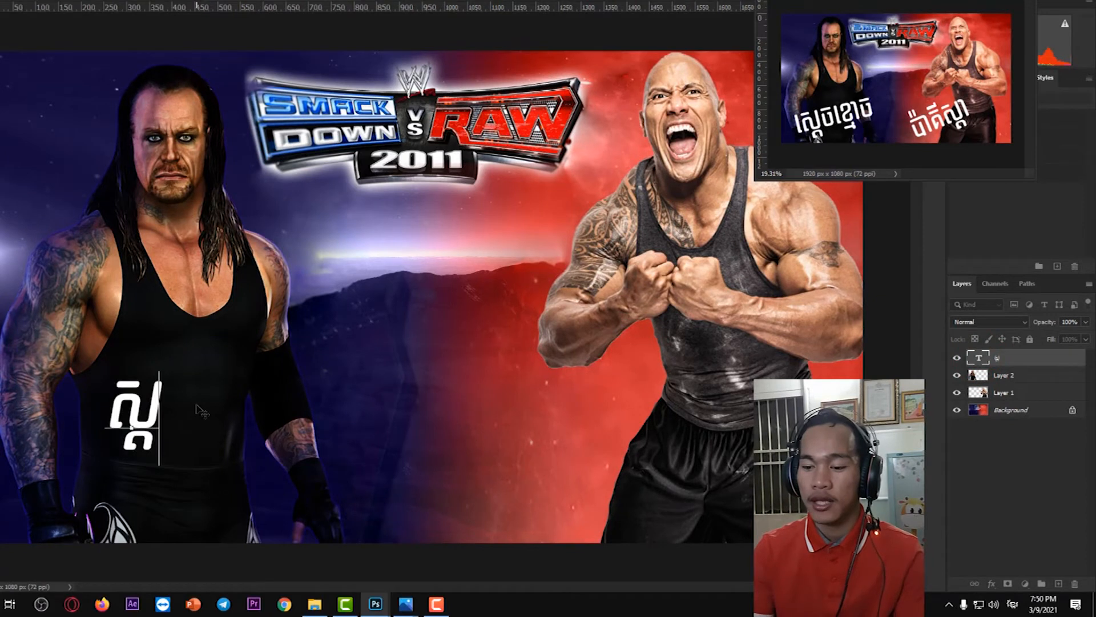
{"action": "key", "text": "BackSpace"}
{"action": "key", "text": "BackSpace"}
{"action": "type", "text": "្តេច"}
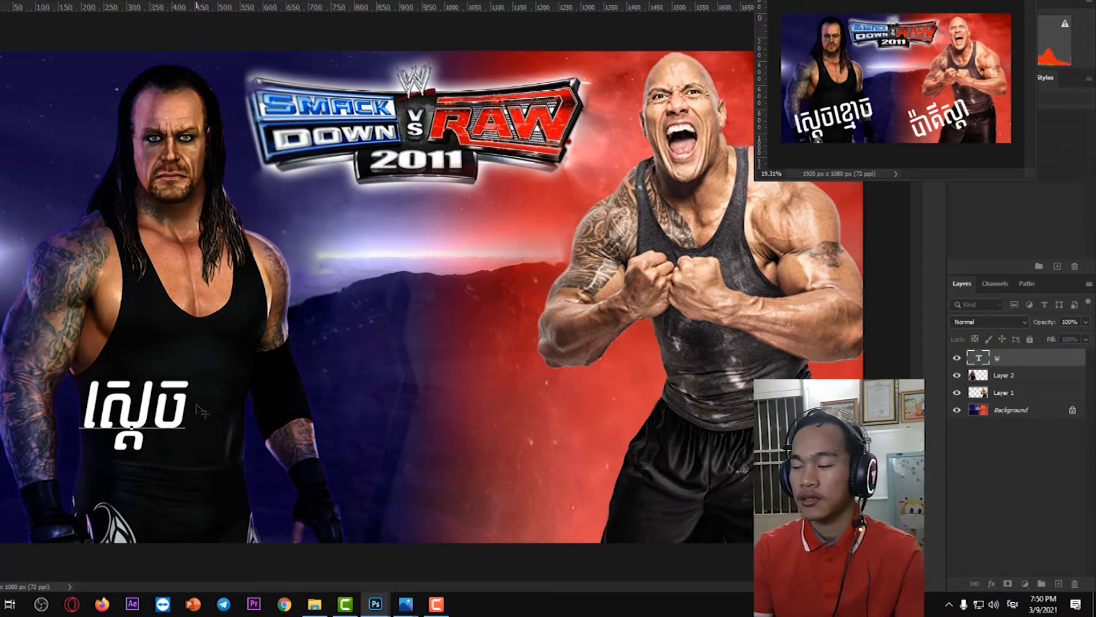
{"action": "type", "text": "ខ្ម"}
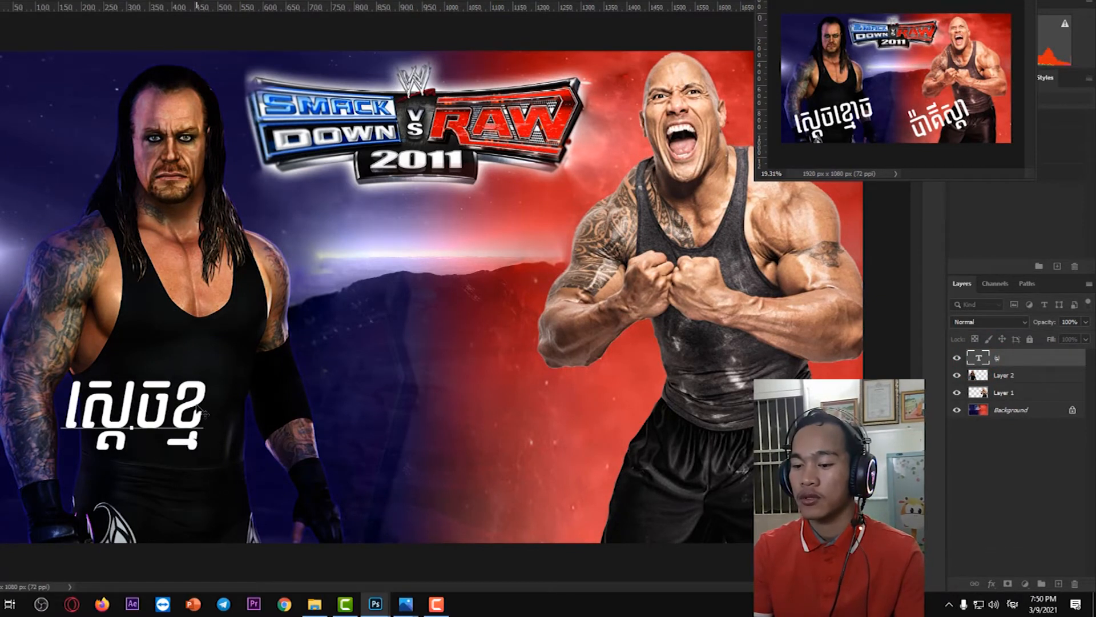
{"action": "type", "text": "ៅ"}
{"action": "type", "text": "ច"}
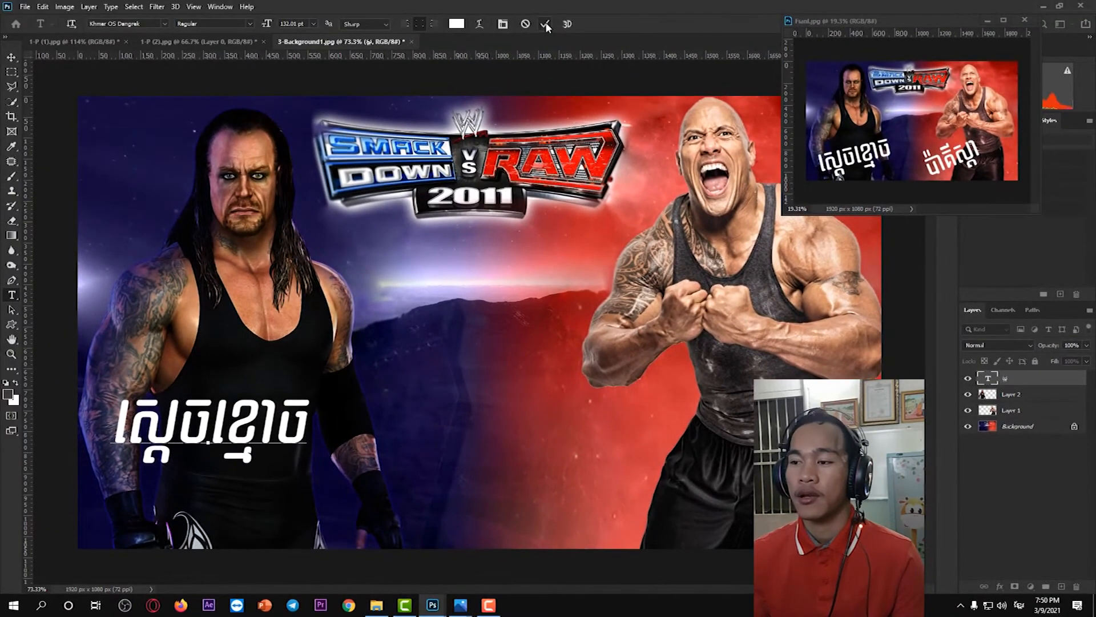
{"action": "left_click", "coordinate": [546, 24]}
Step: Move the Khmer text across the long-haired wrestler's torso and rotate it about 21° counterclockwise with Free Transform
{"action": "left_click", "coordinate": [11, 57]}
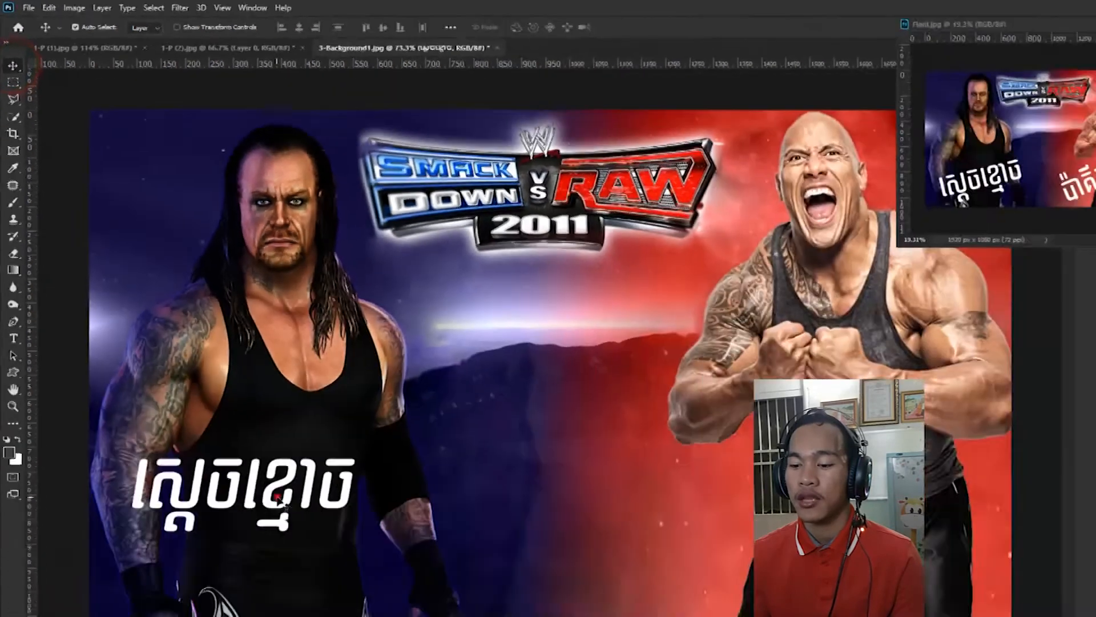
{"action": "left_click_drag", "start_coordinate": [277, 498], "coordinate": [310, 474]}
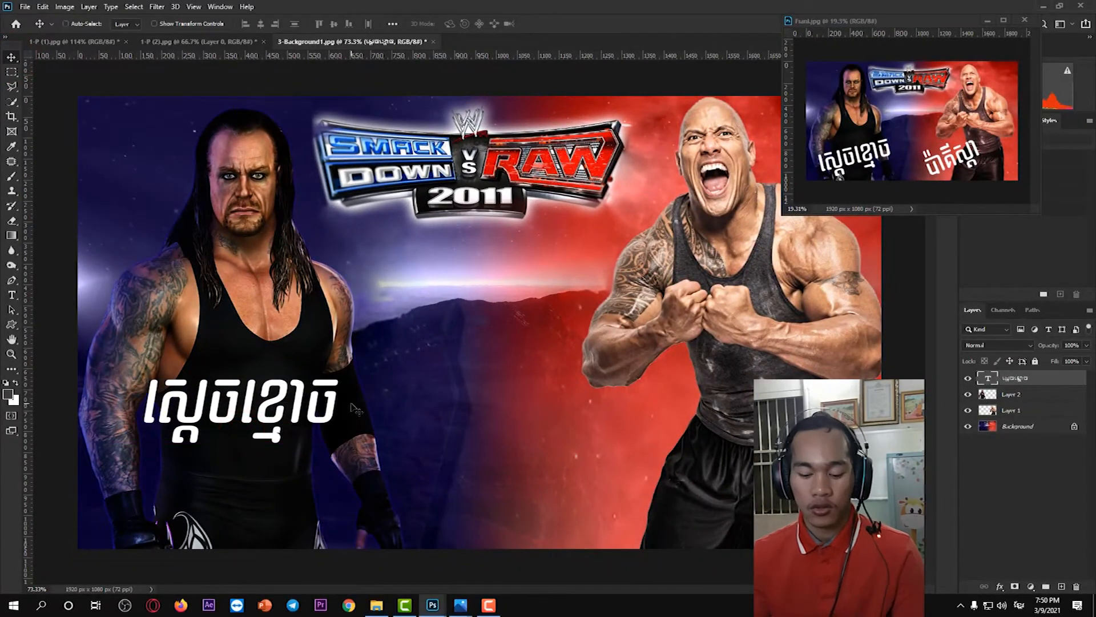
{"action": "key", "text": "ctrl+t"}
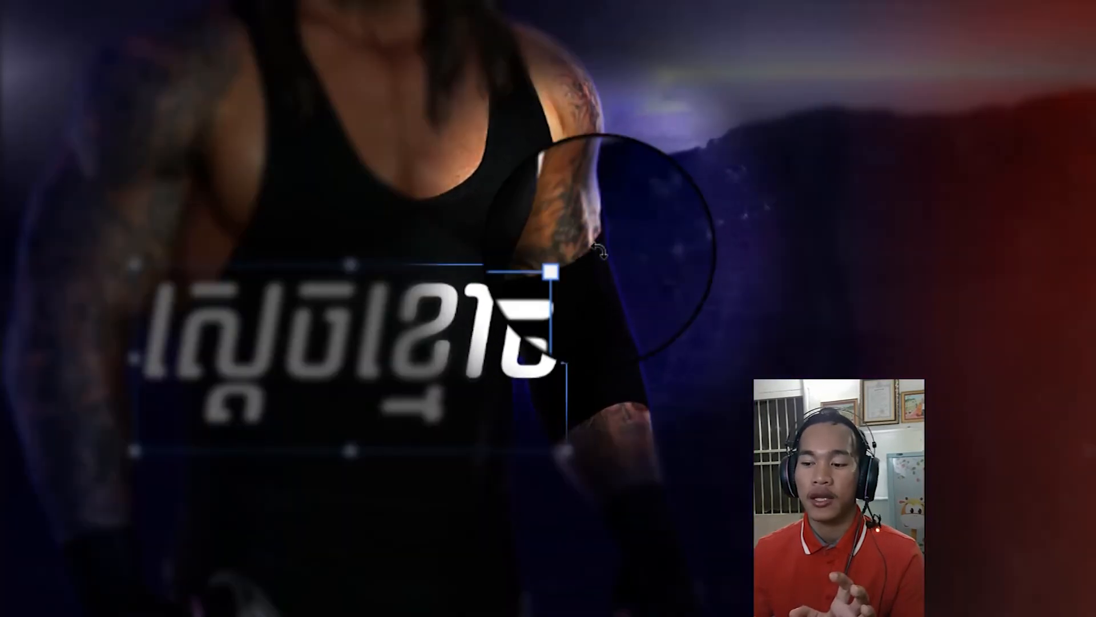
{"action": "left_click_drag", "start_coordinate": [599, 251], "coordinate": [580, 127]}
{"action": "left_click_drag", "start_coordinate": [459, 312], "coordinate": [484, 305]}
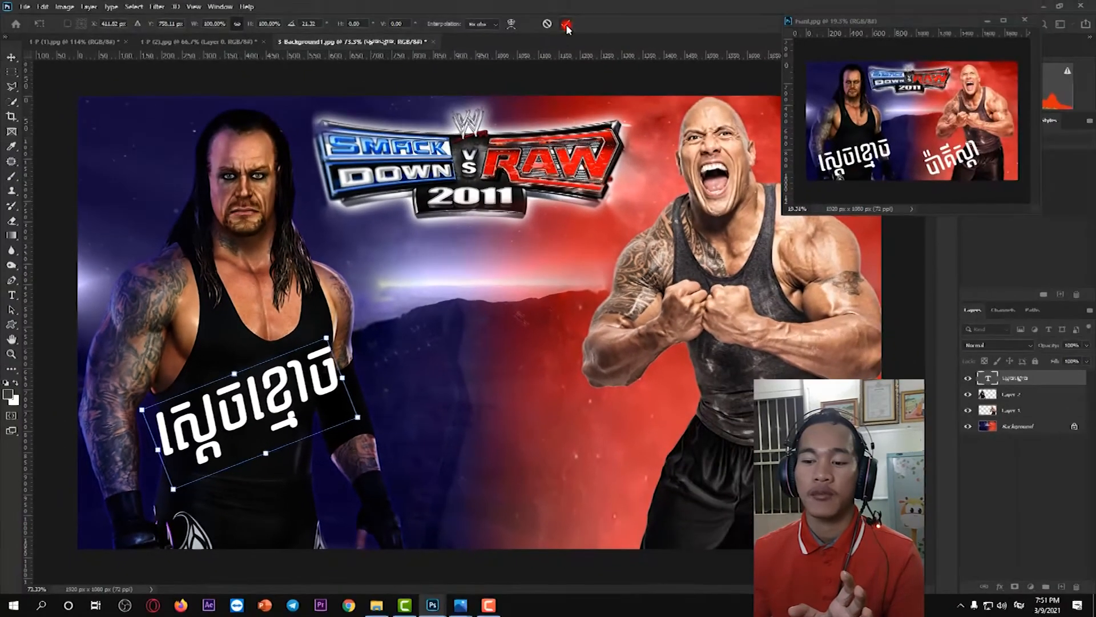
{"action": "left_click", "coordinate": [566, 25]}
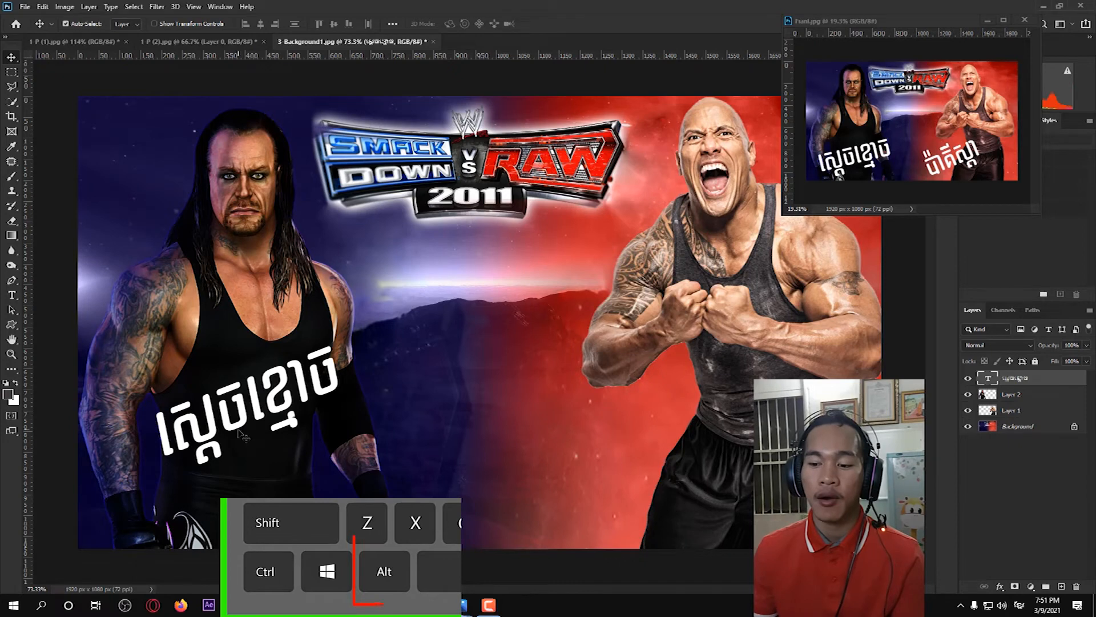
Step: Duplicate the slanted text onto the bald wrestler's torso and change the copy's wording to "ប៉ាតីស្តា"
{"action": "left_click_drag", "start_coordinate": [237, 428], "coordinate": [738, 391]}
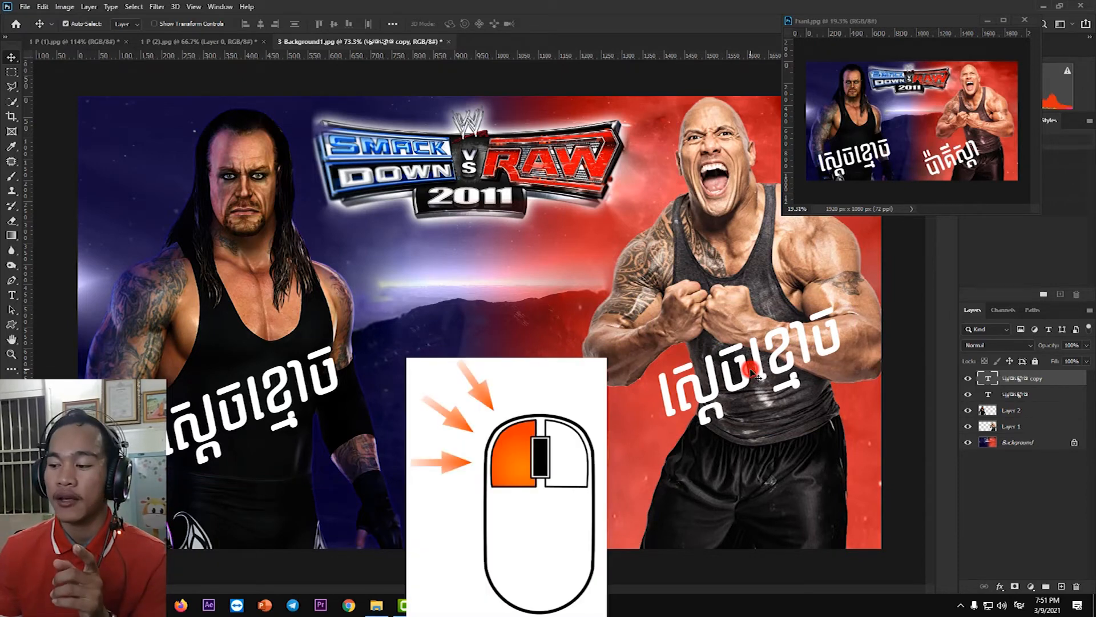
{"action": "double_click", "coordinate": [755, 374]}
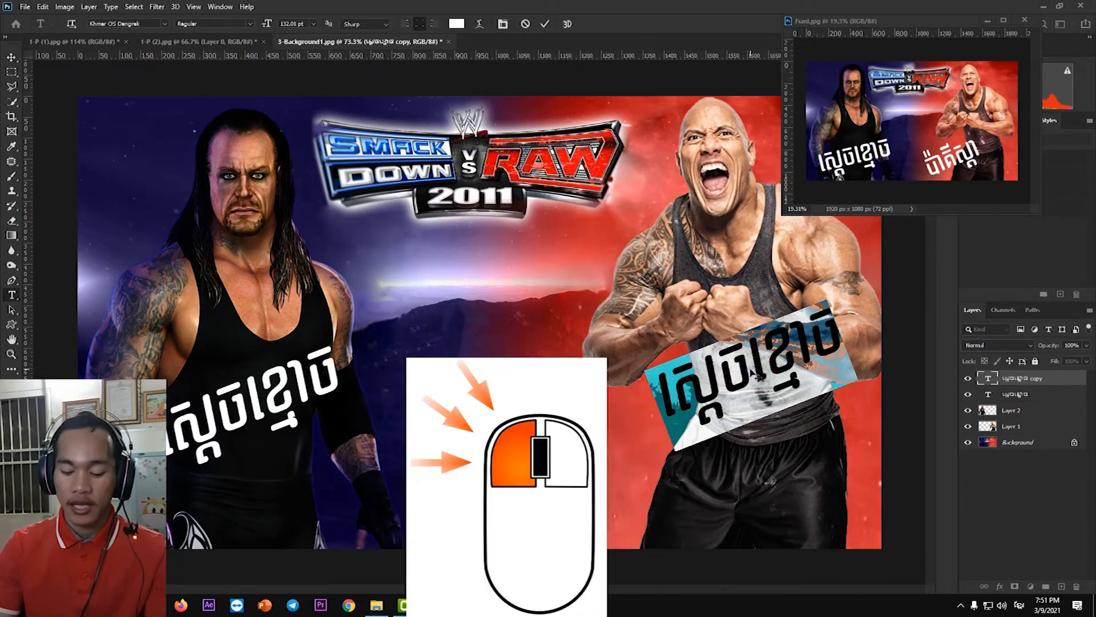
{"action": "type", "text": "ប៉"}
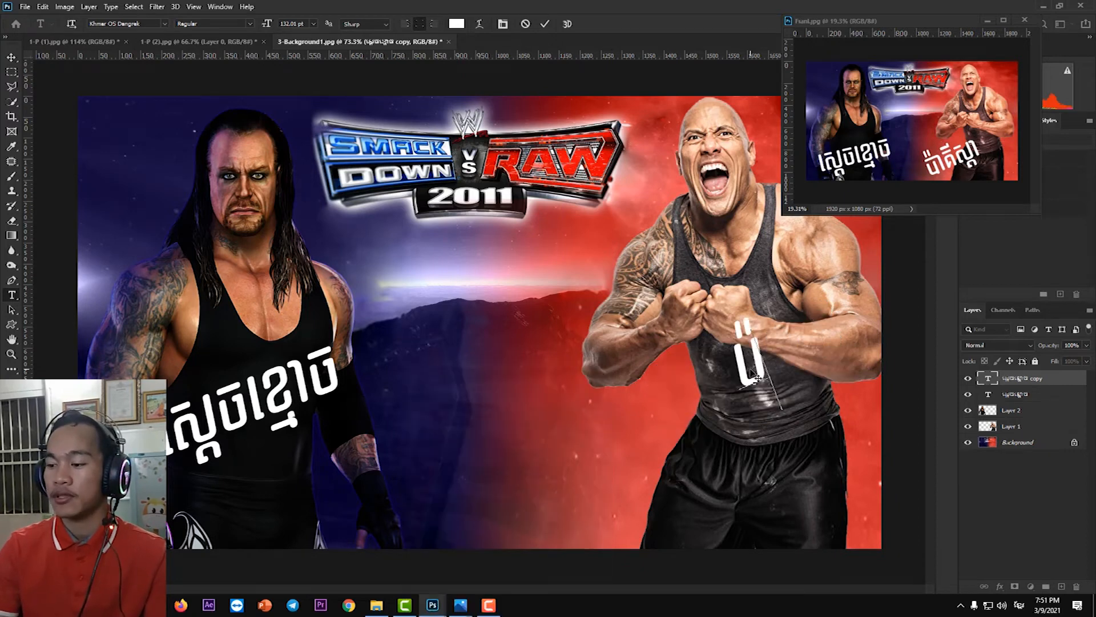
{"action": "type", "text": "ាតី"}
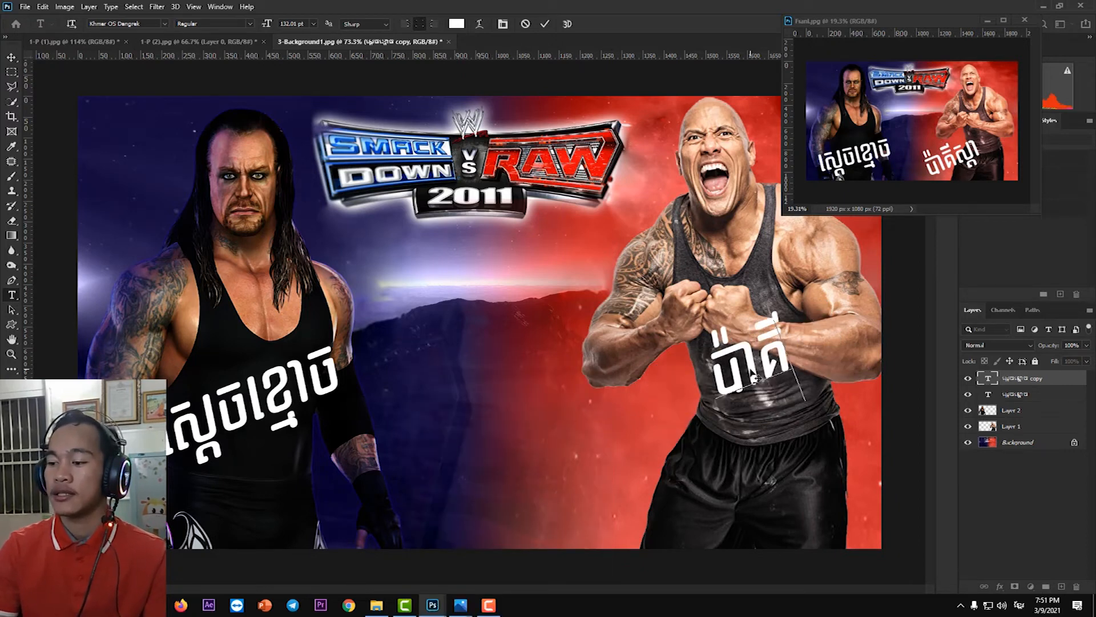
{"action": "type", "text": "ស្ត"}
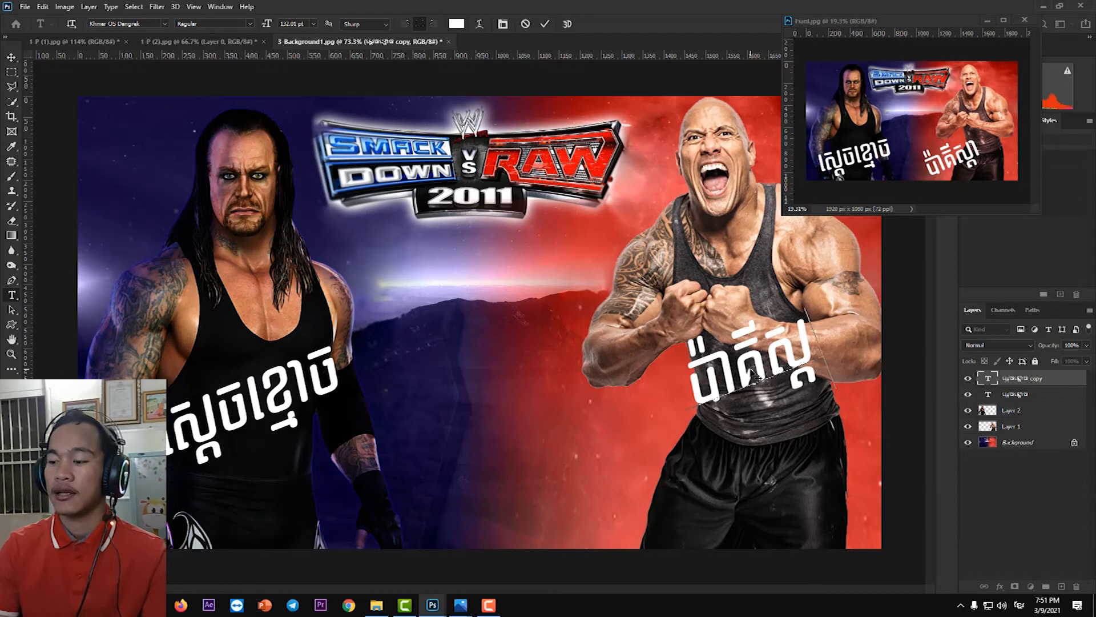
{"action": "type", "text": "ា"}
{"action": "left_click", "coordinate": [547, 25]}
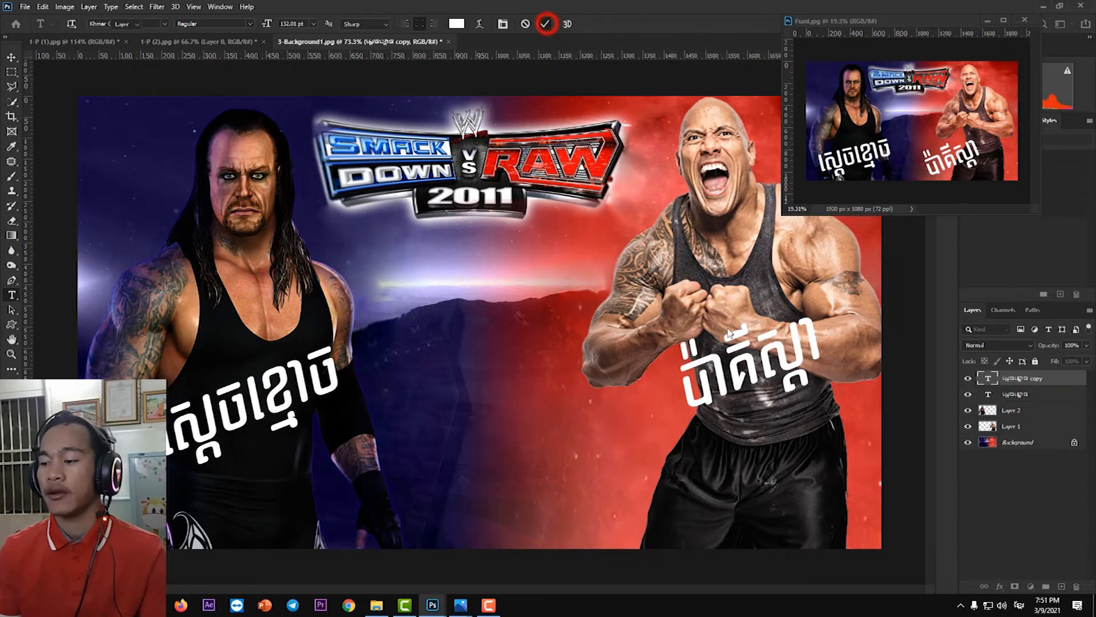